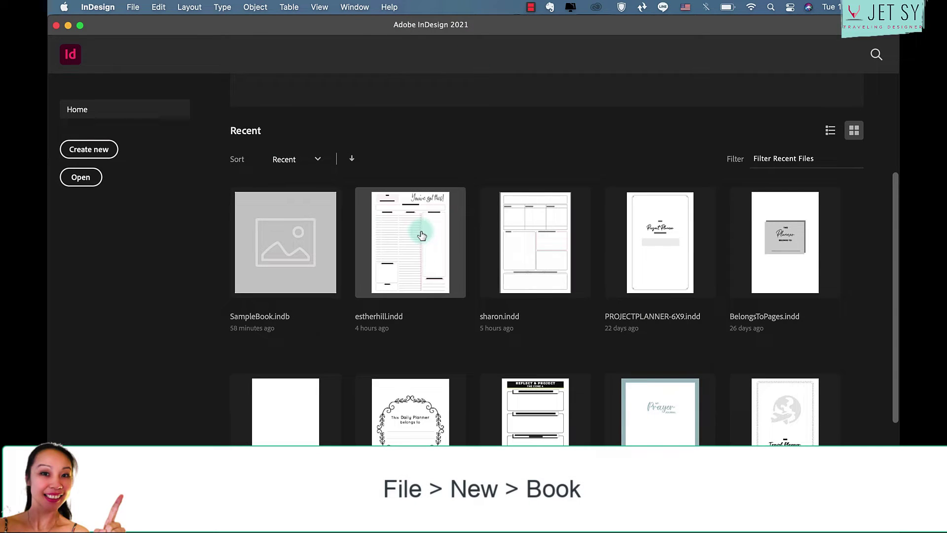
Create a new book file named Sample-Book-Tutorial and nudge its book panel into place.
click(134, 8)
mouse_move(134, 25)
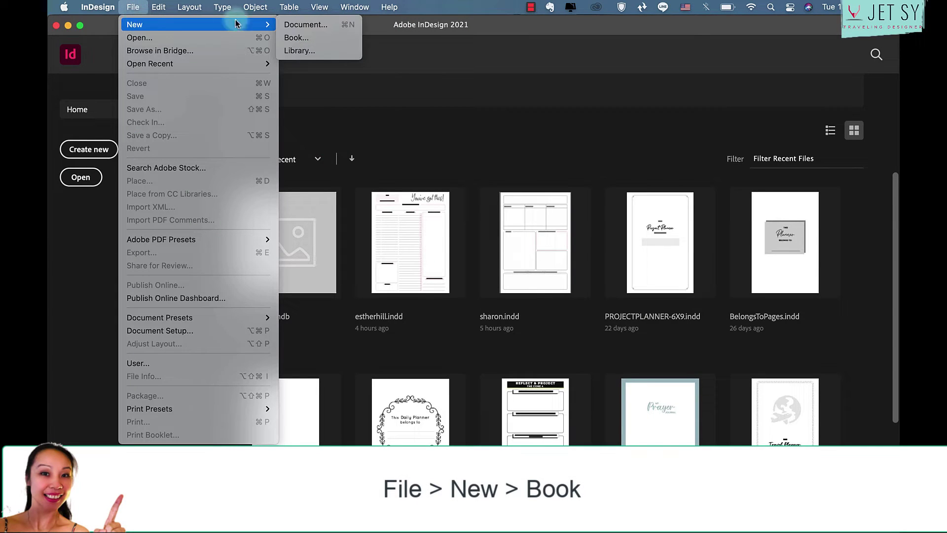
click(297, 38)
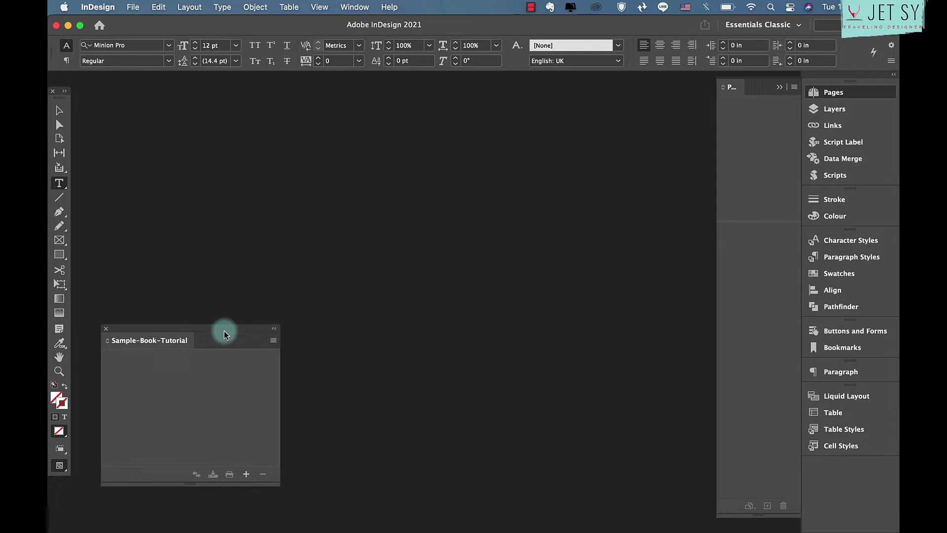
drag(224, 334, 225, 333)
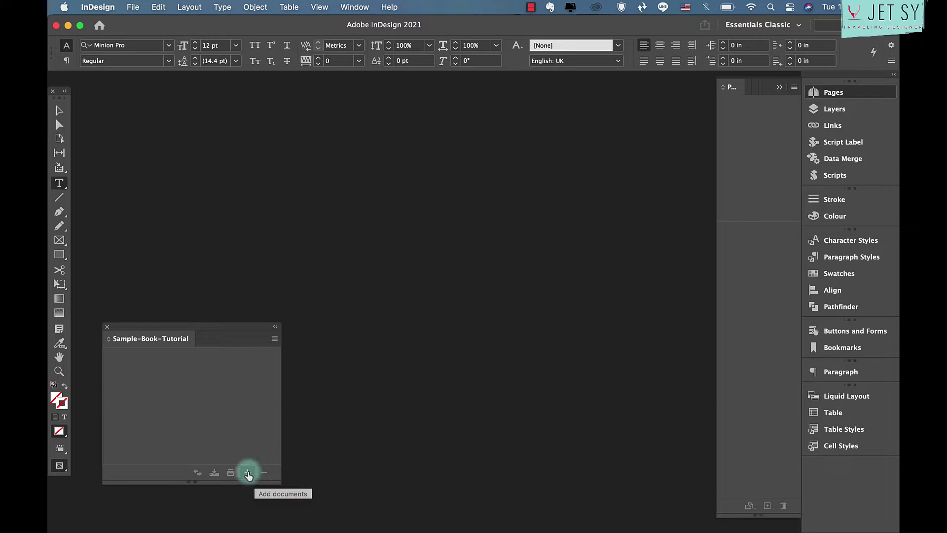
Cancel adding documents, then close the still-empty Sample-Book-Tutorial book panel.
click(248, 475)
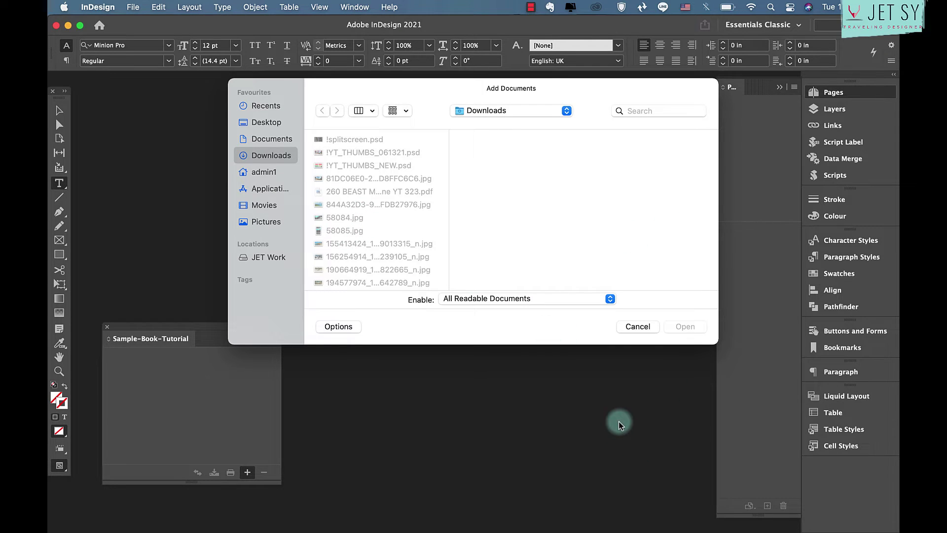
click(638, 326)
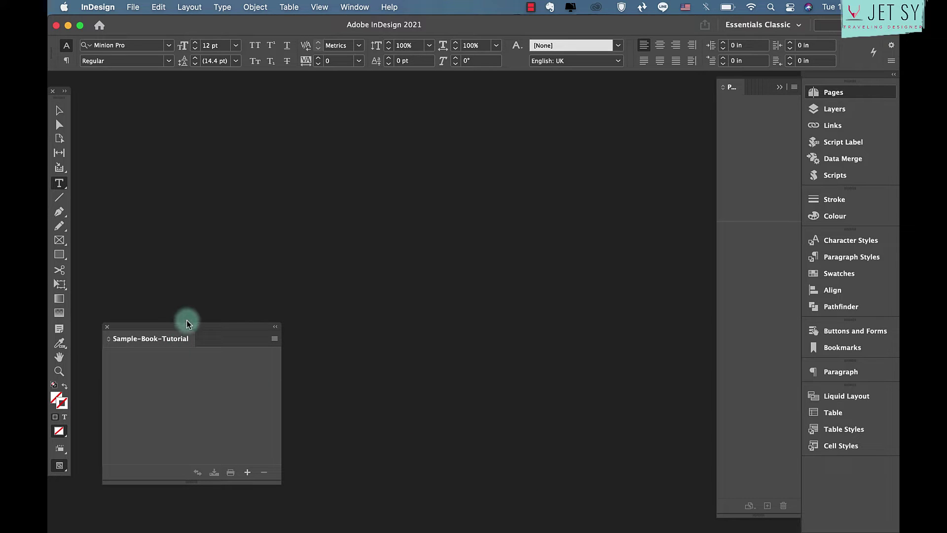
click(107, 326)
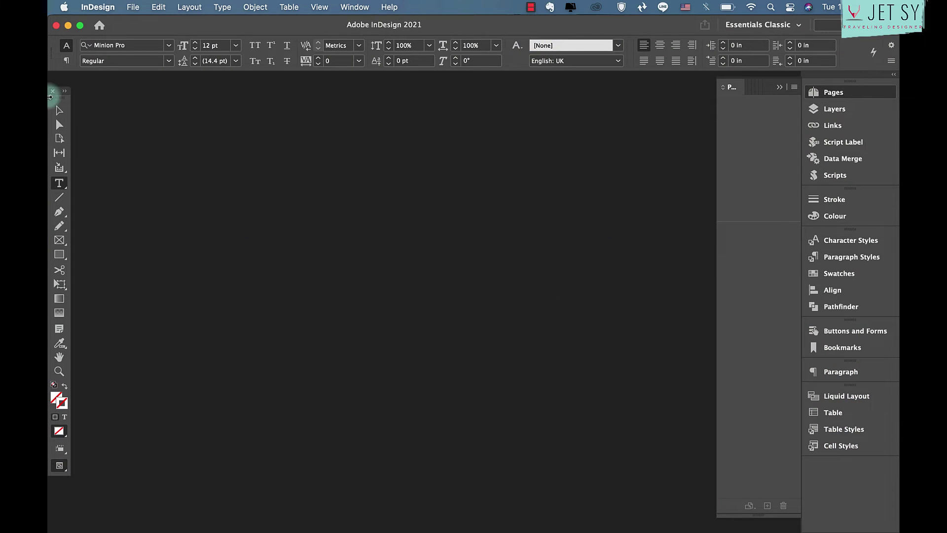
Start a new A4 print document with 10 facing pages and save it as preset b-Paperback.
click(132, 7)
mouse_move(135, 24)
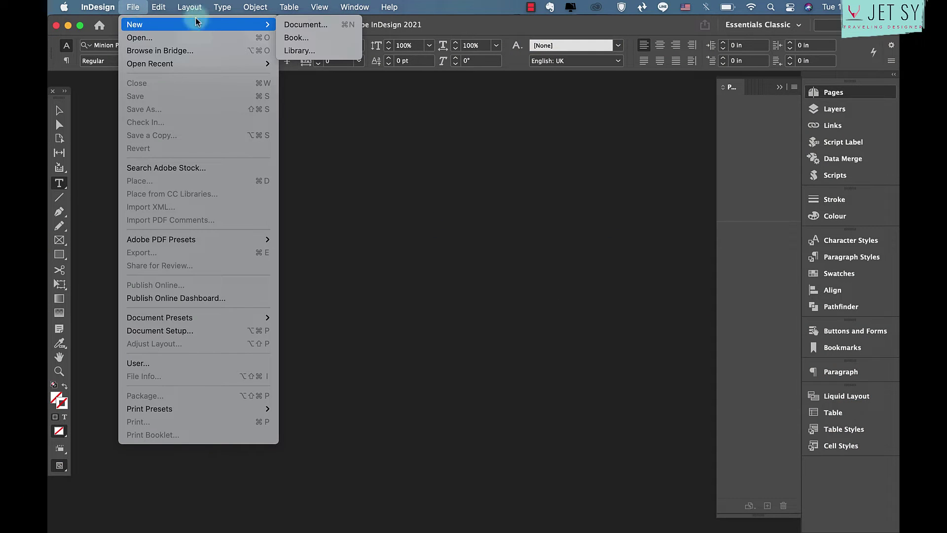
click(308, 24)
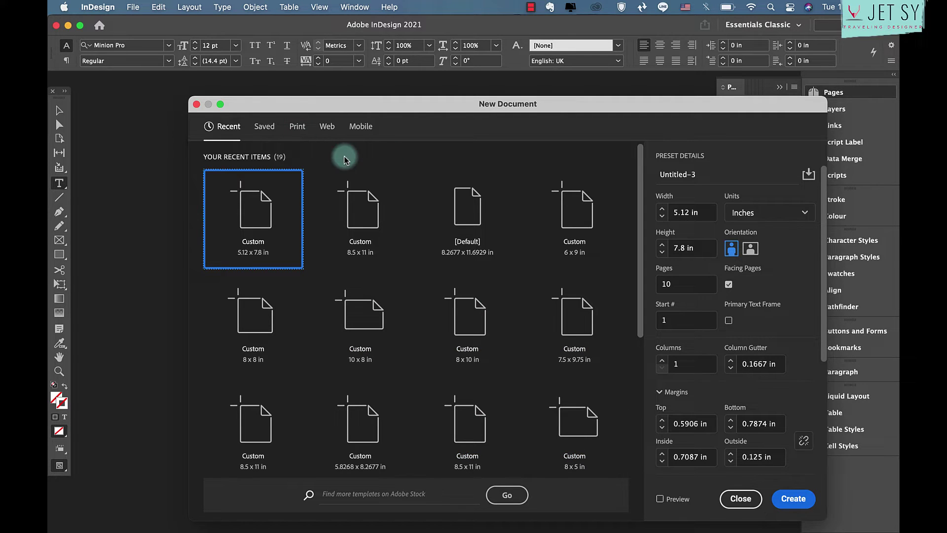
click(297, 127)
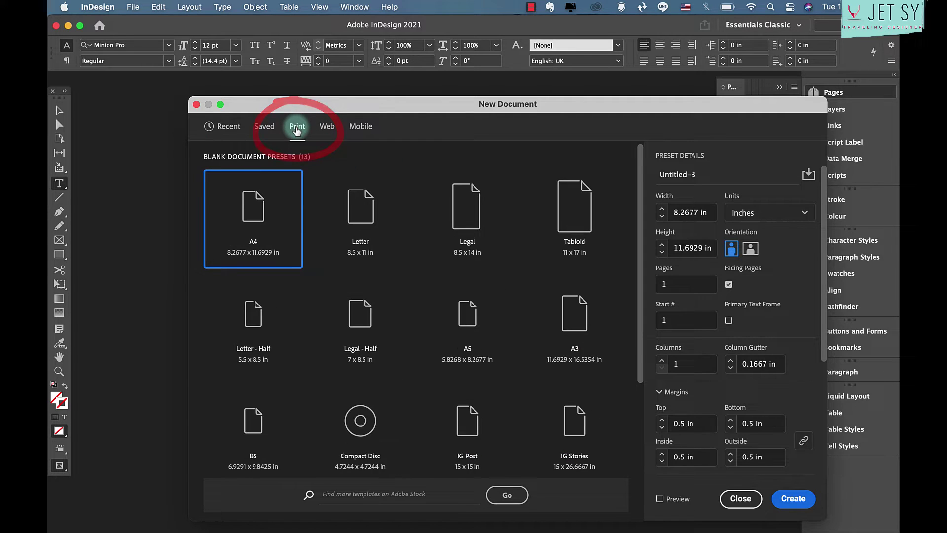
click(677, 285)
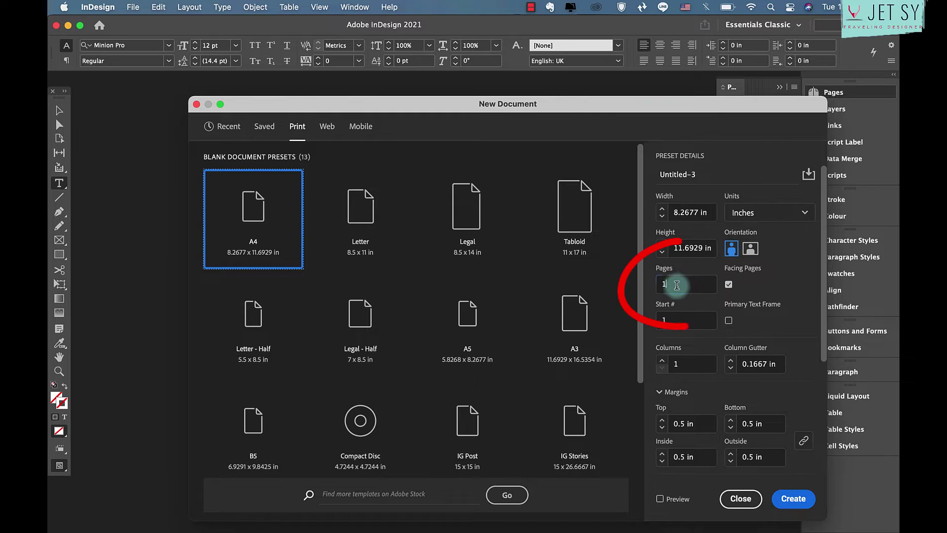
text(0)
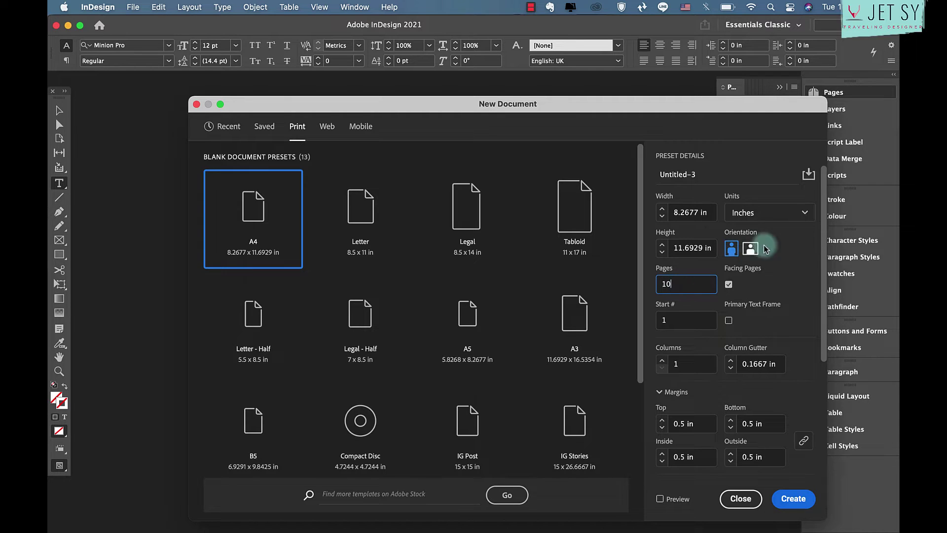
click(798, 202)
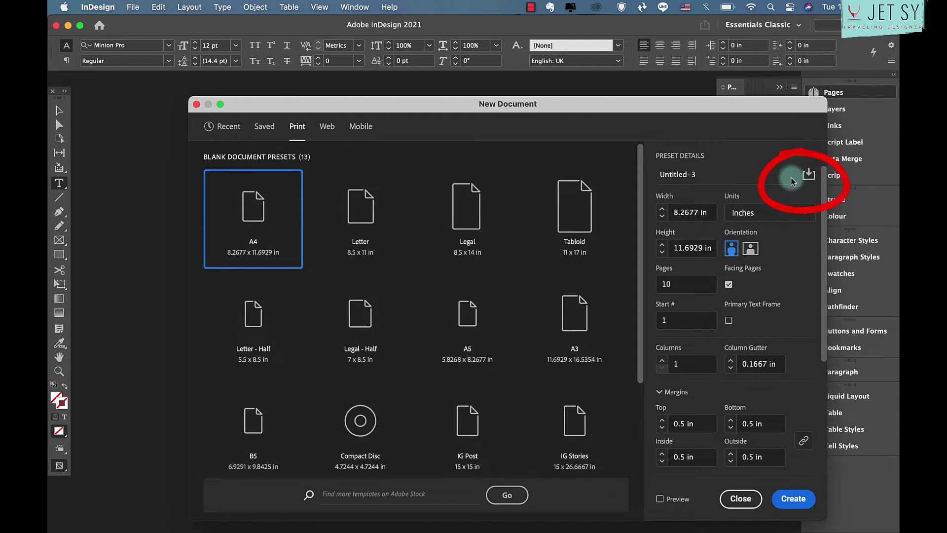
click(808, 174)
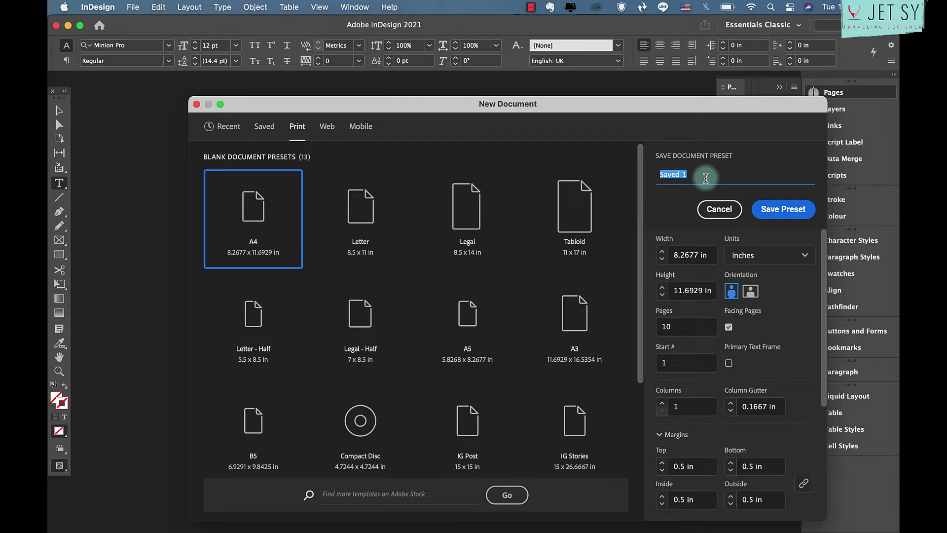
text(b-Paperback)
click(786, 209)
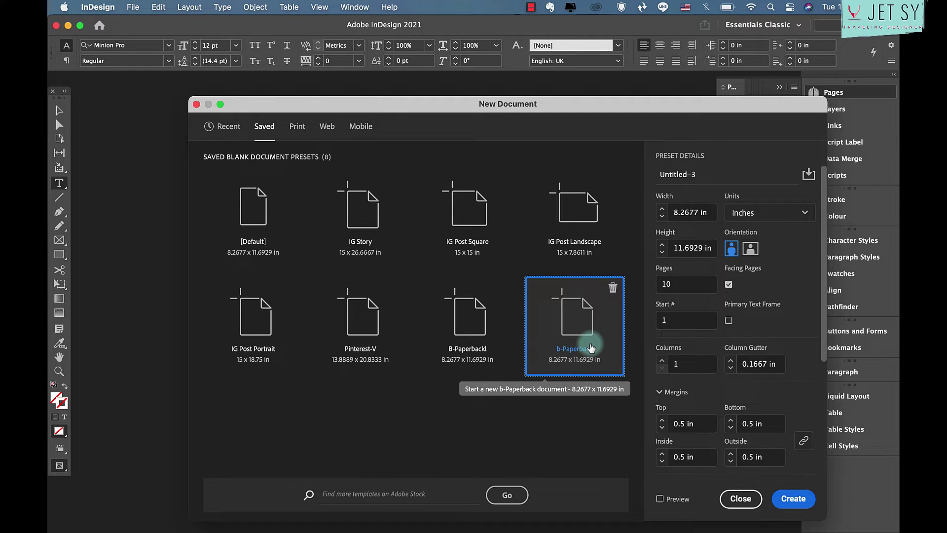
Change the page width to 5.12 in and the height to 7.8 in.
double_click(690, 209)
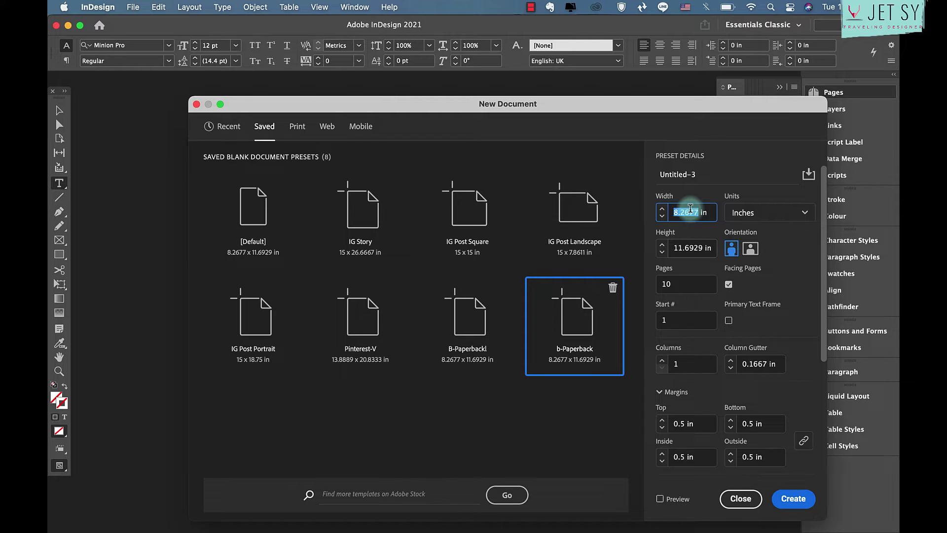
text(5.12)
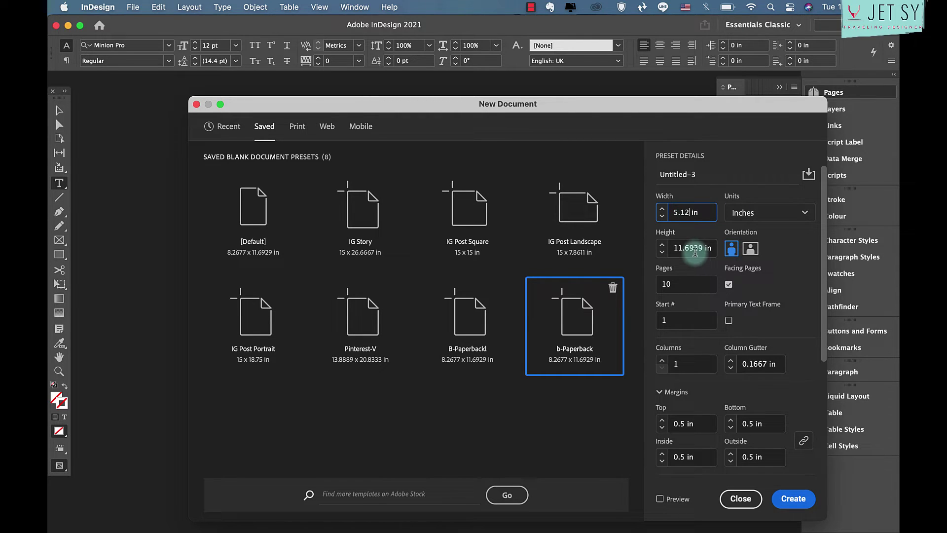
double_click(695, 244)
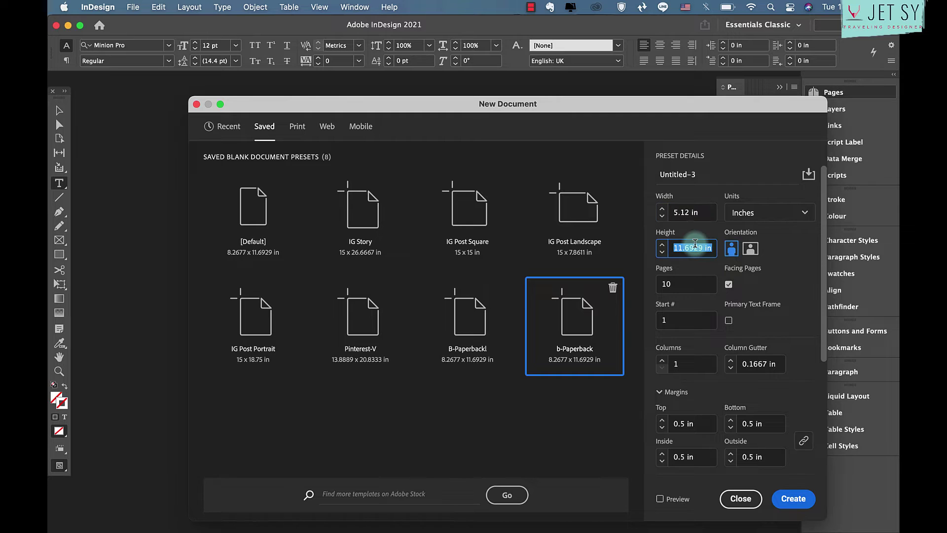
text(7.8)
key(shift+Tab)
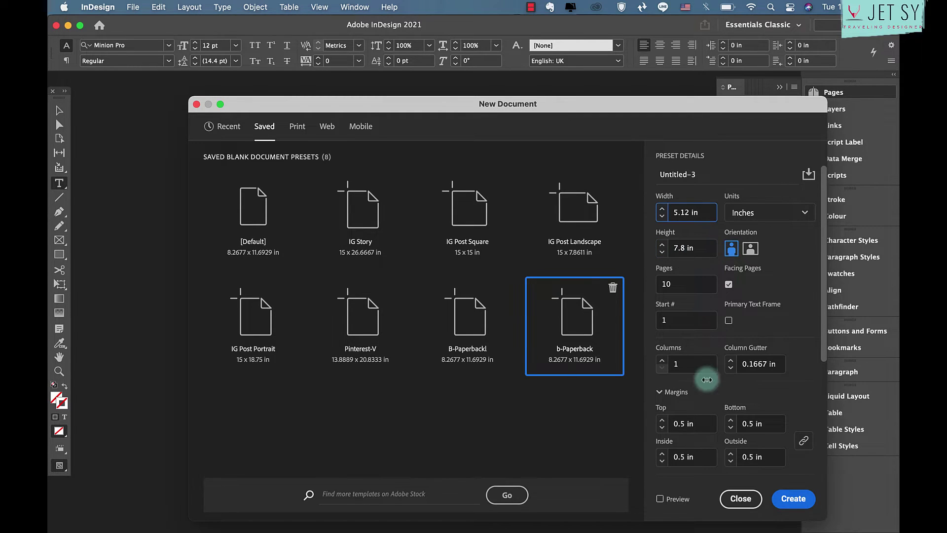
scroll(713, 415, down, 5)
scroll(712, 414, up, 4)
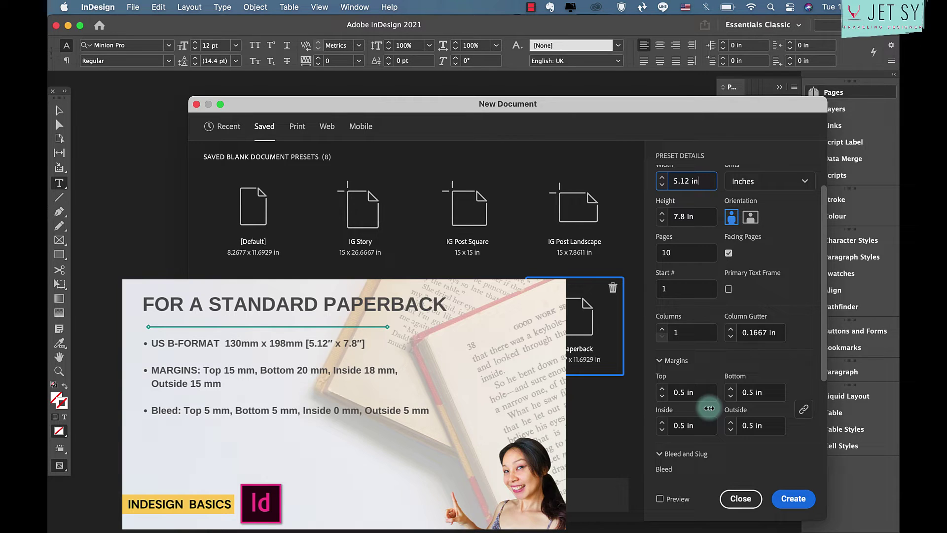
Set unlinked margins: top 15mm, bottom 20mm, inside 18mm, outside 15mm.
click(803, 409)
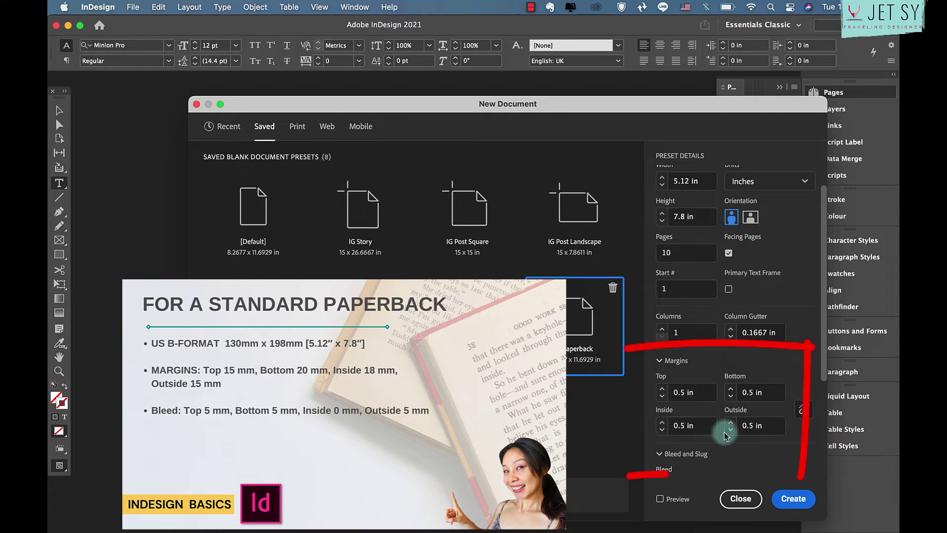
click(688, 393)
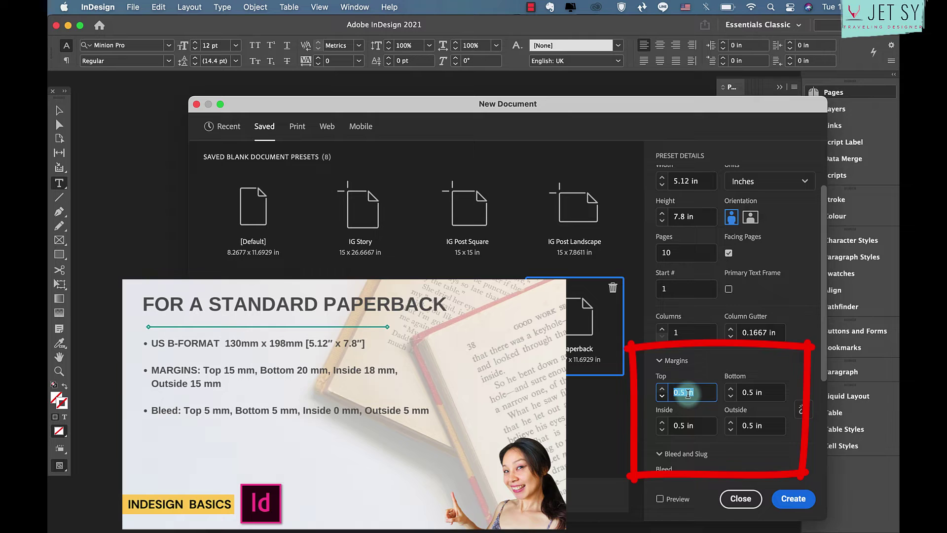
text(15mm)
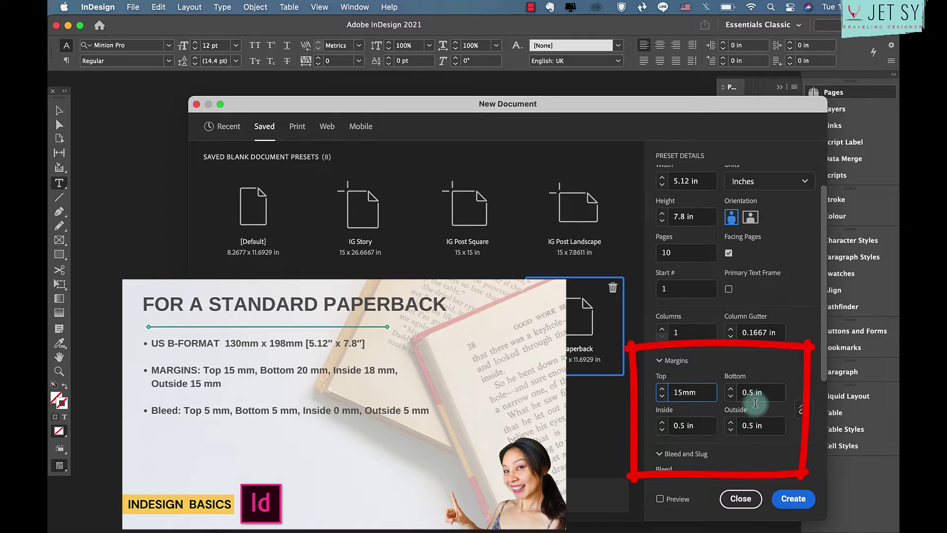
click(755, 393)
text(2)
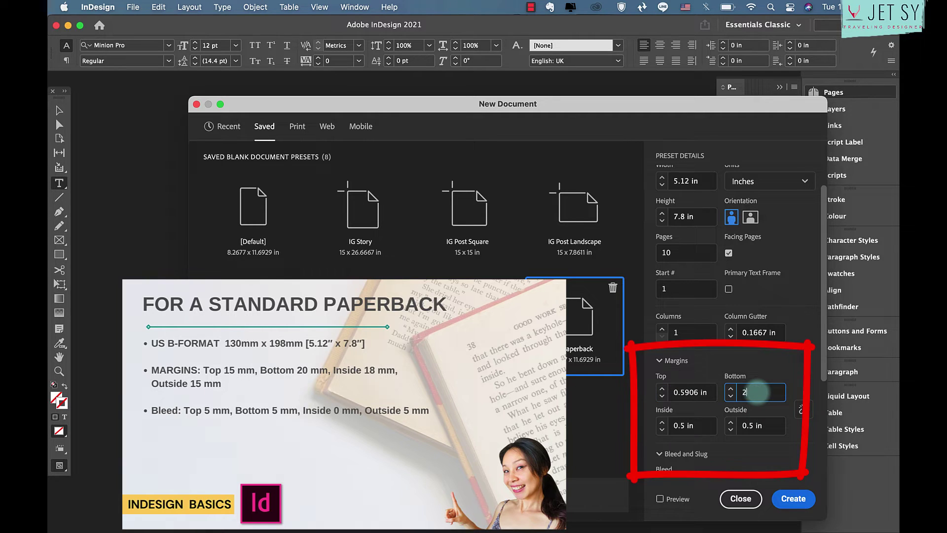
text(0mm)
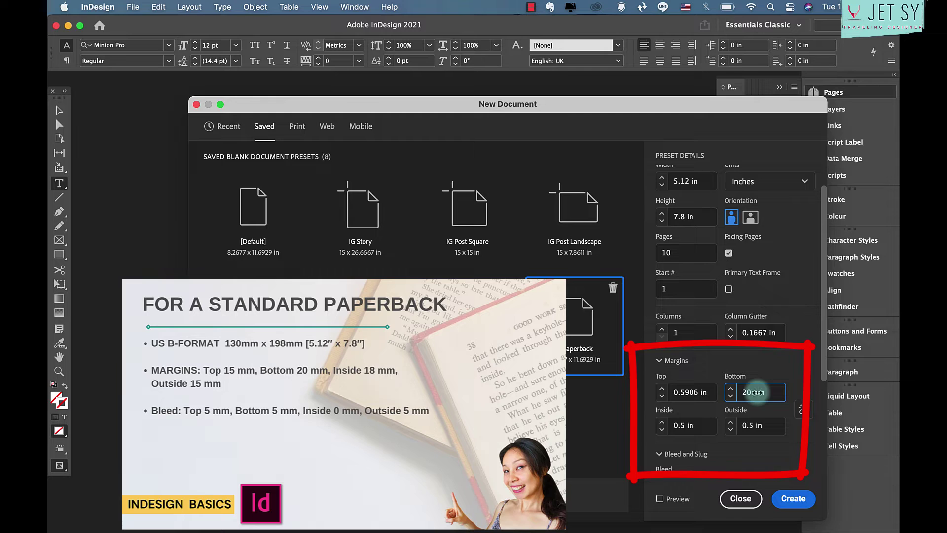
click(698, 423)
text(18mm)
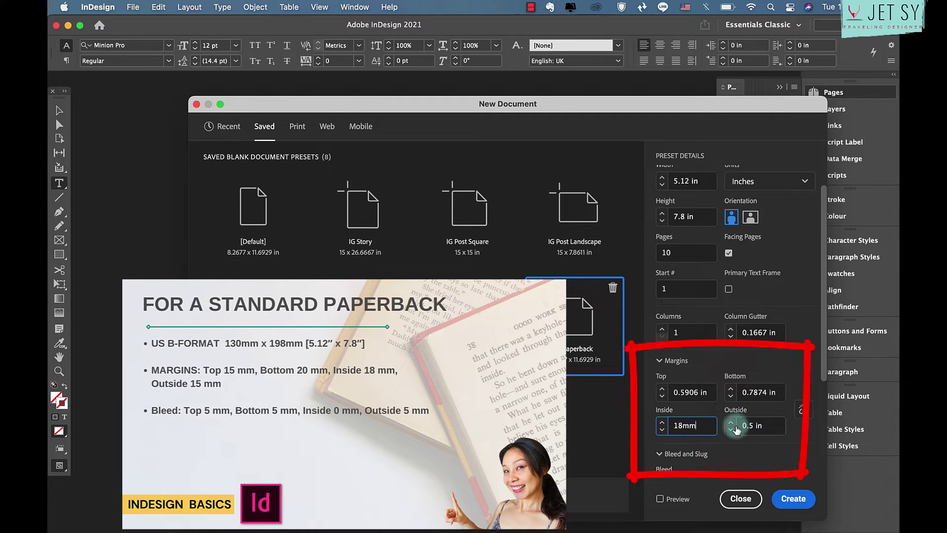
click(745, 427)
text(15mm)
scroll(776, 395, down, 3)
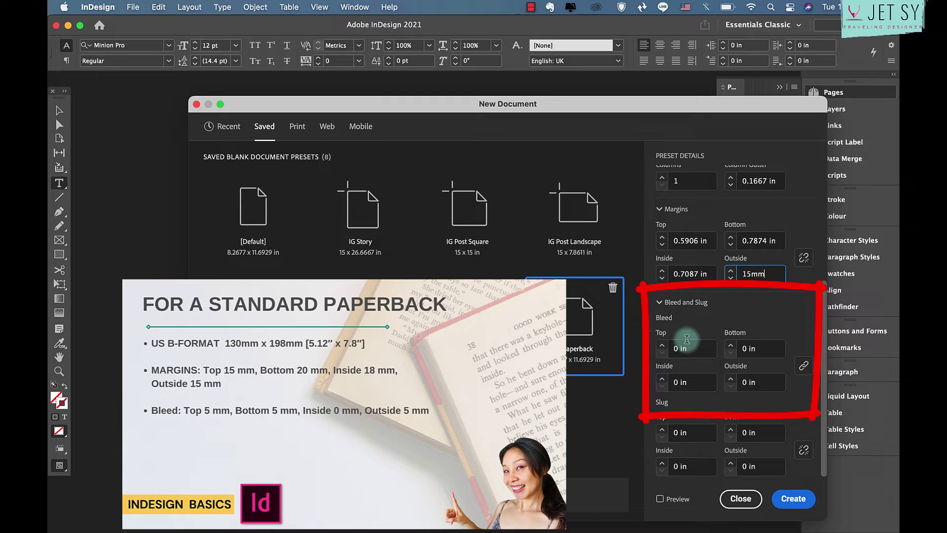
Set 5mm top, bottom and outside bleed, leaving inside at 0, and create the document.
click(805, 370)
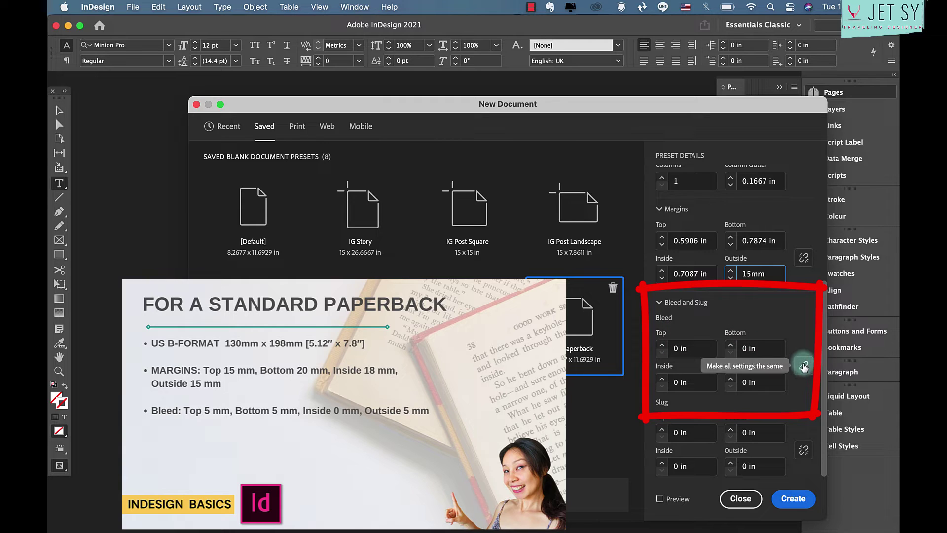
click(690, 354)
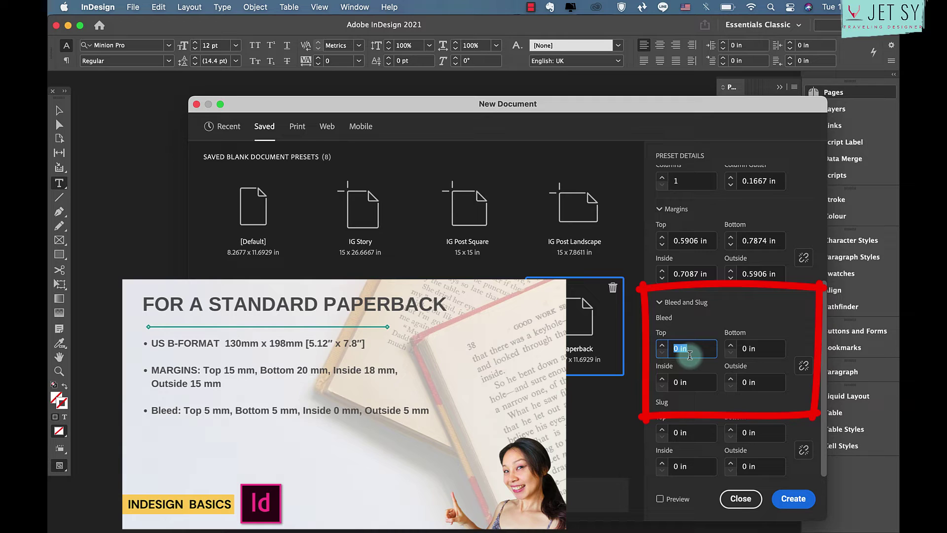
text(5mm)
click(753, 348)
text(5mm)
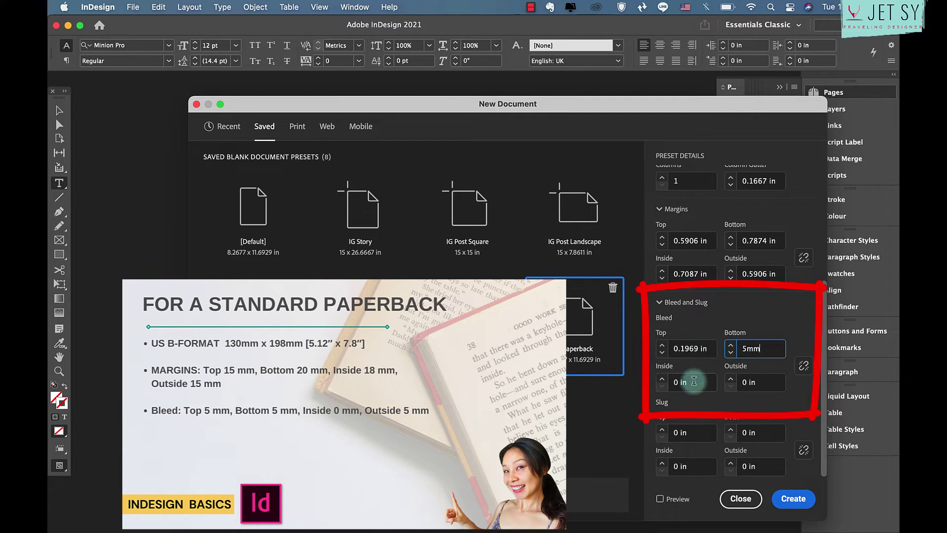
click(749, 381)
text(5)
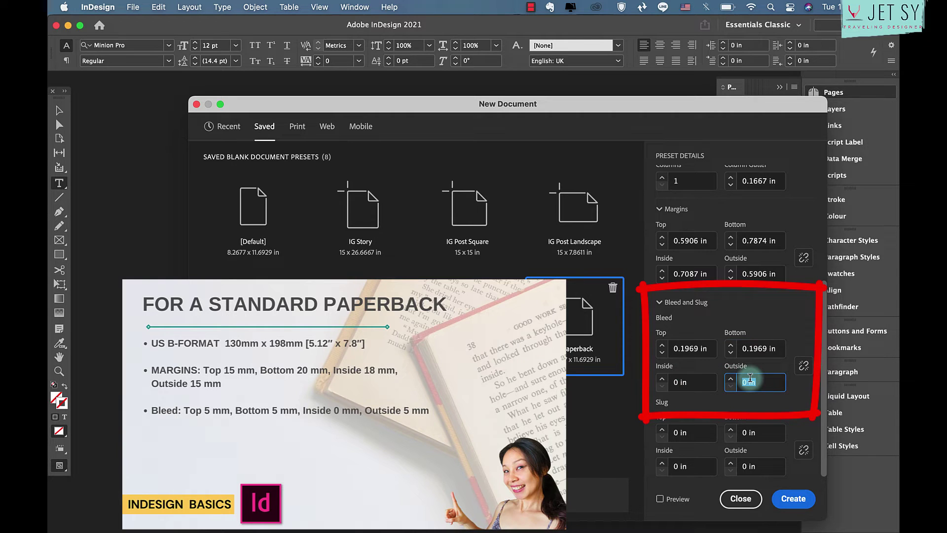
text(mm)
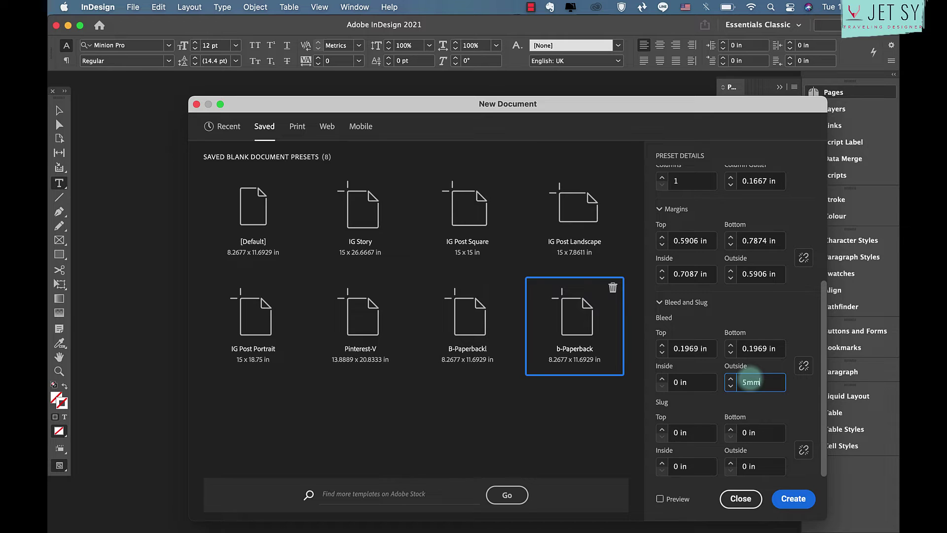
click(793, 498)
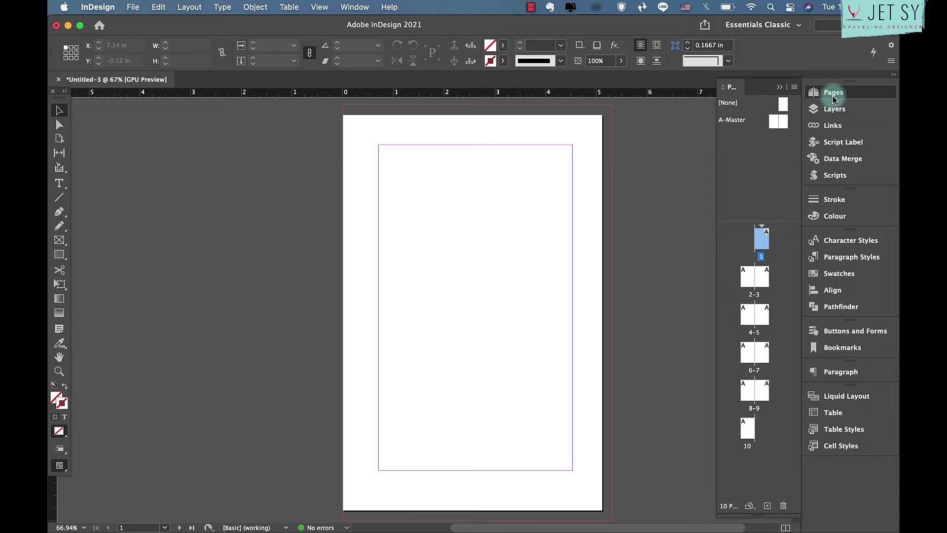
Show and widen the Pages panel, then open the A-Master spread for editing.
click(354, 7)
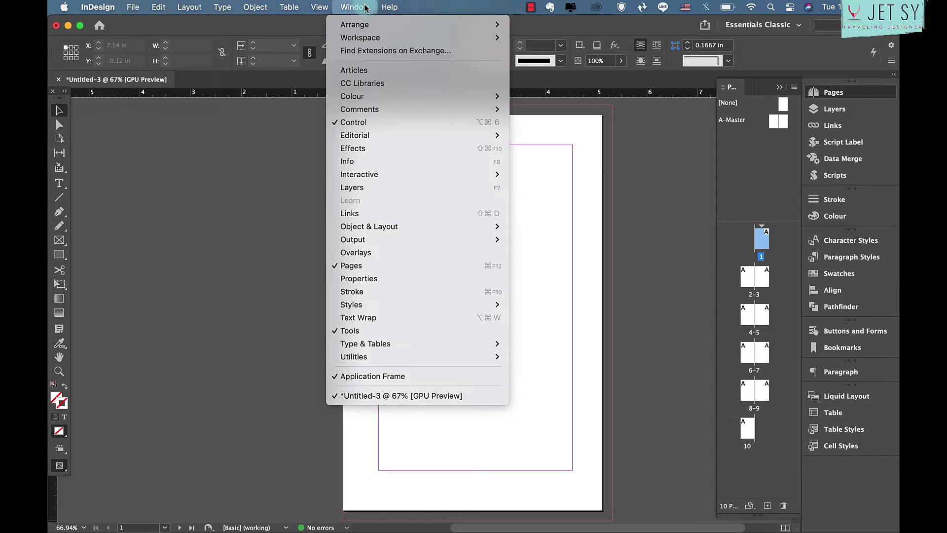
click(387, 266)
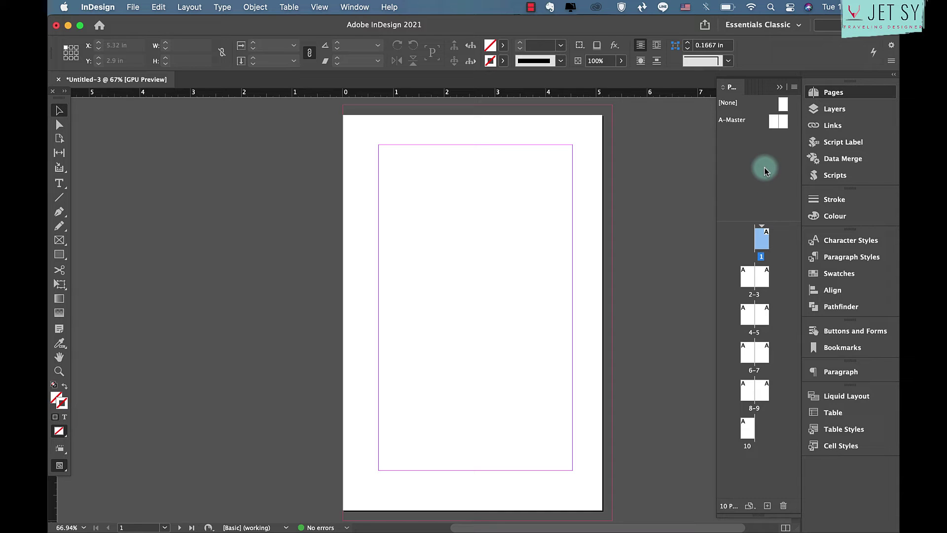
drag(717, 135, 683, 131)
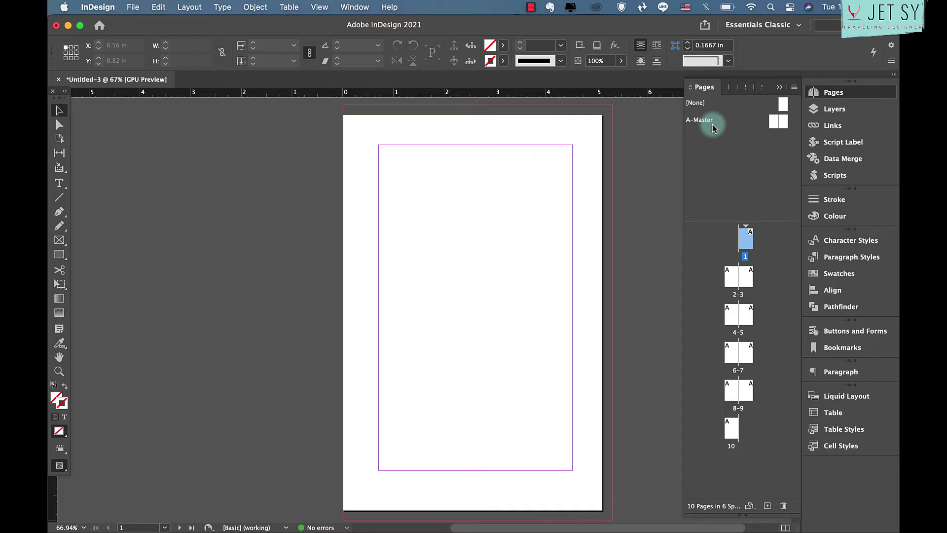
double_click(783, 123)
double_click(785, 125)
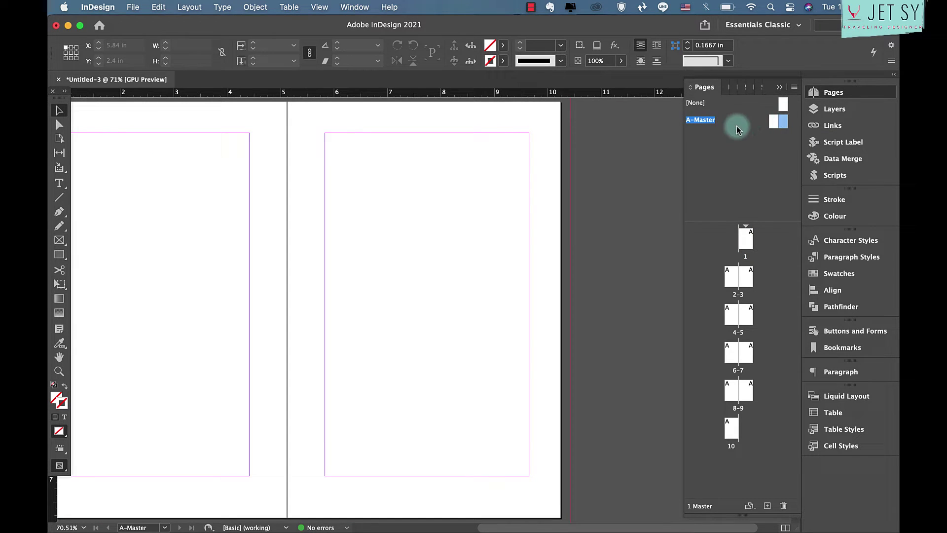
Rename A-Master to 'Start of Chapter - Master' in its Master Options.
right_click(777, 124)
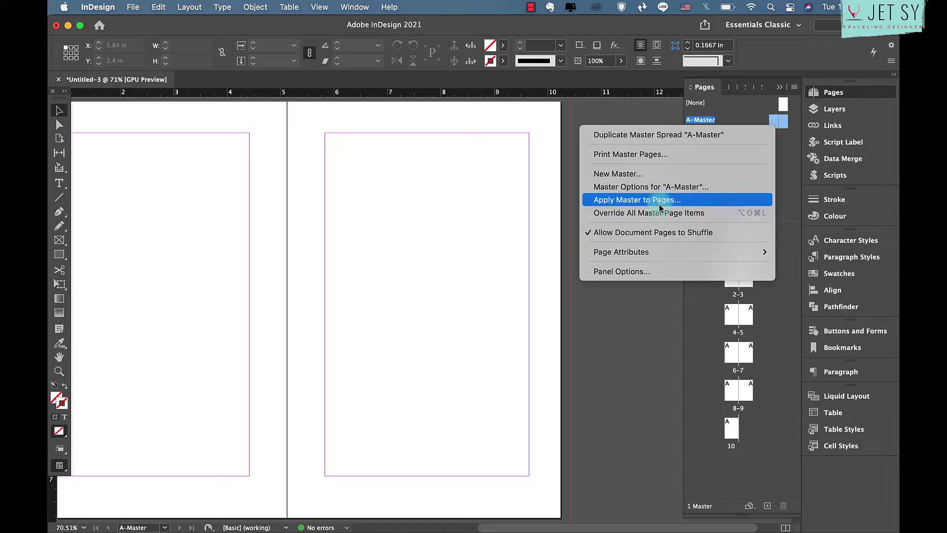
click(657, 186)
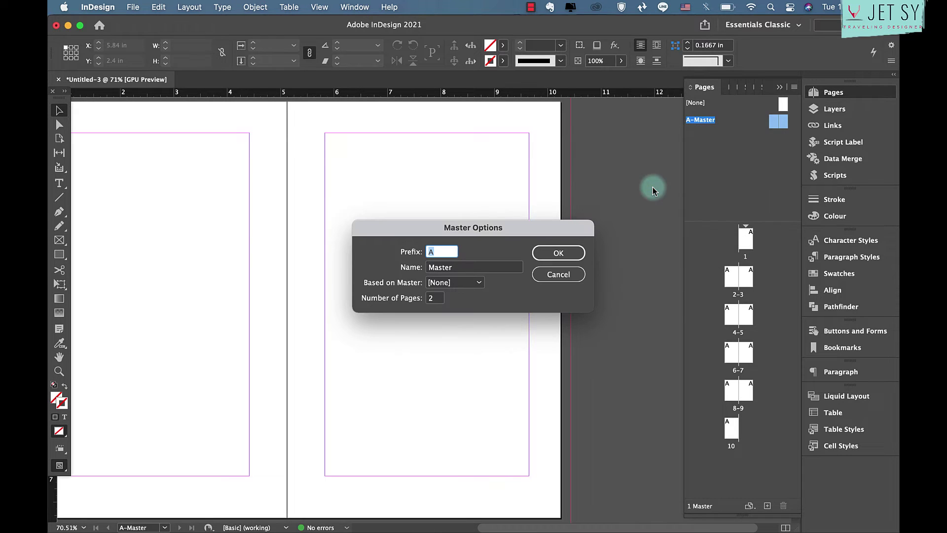
double_click(450, 267)
text(Start of Chapter - Master)
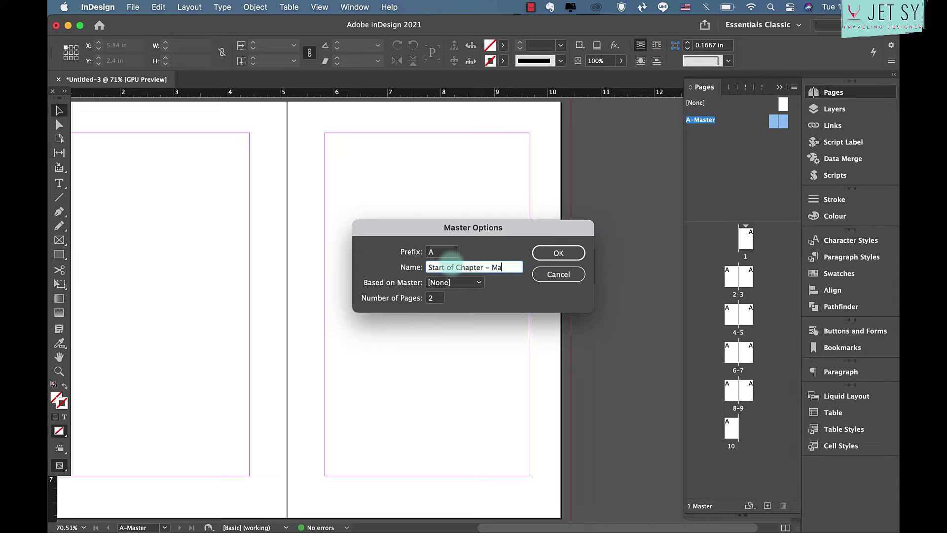
click(562, 257)
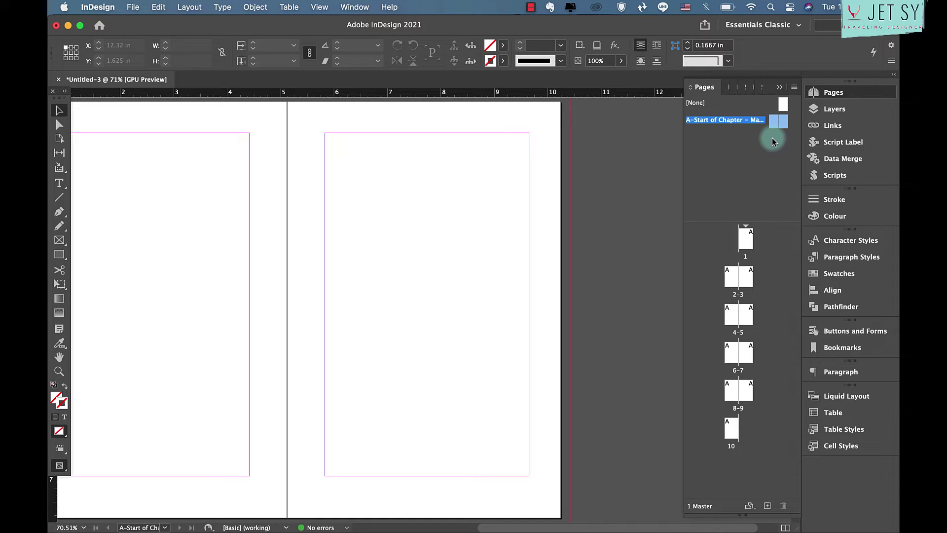
Add a new B master spread named 'Master Body – Master'.
click(794, 87)
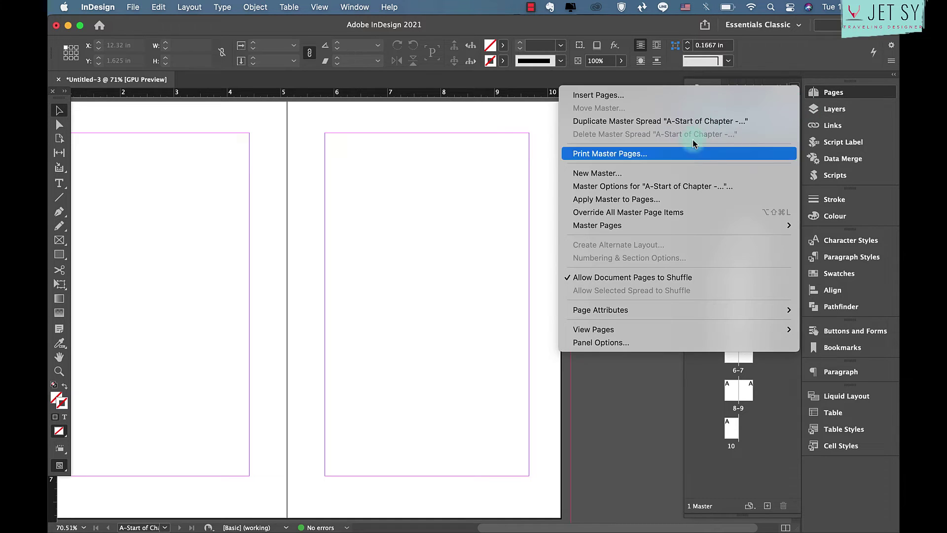
click(678, 174)
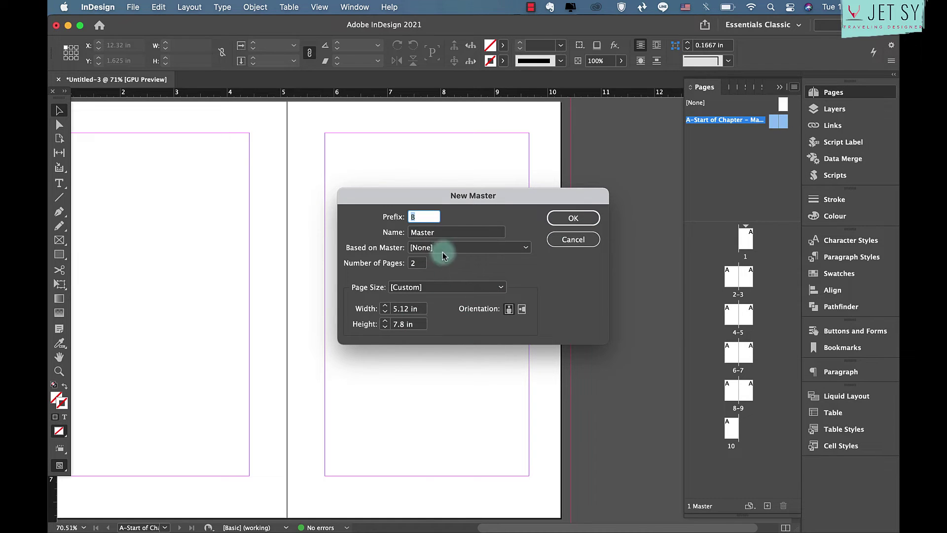
double_click(440, 236)
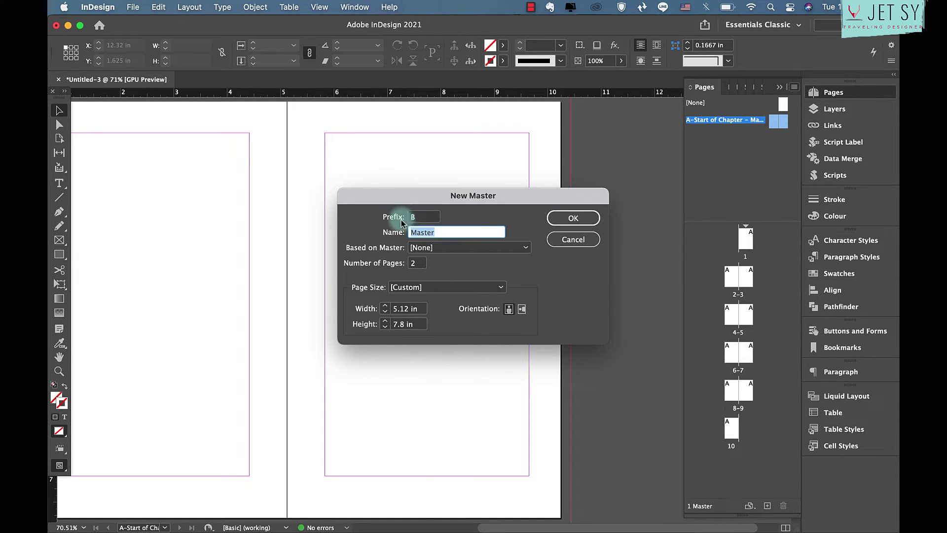
click(450, 236)
text(Body – Master)
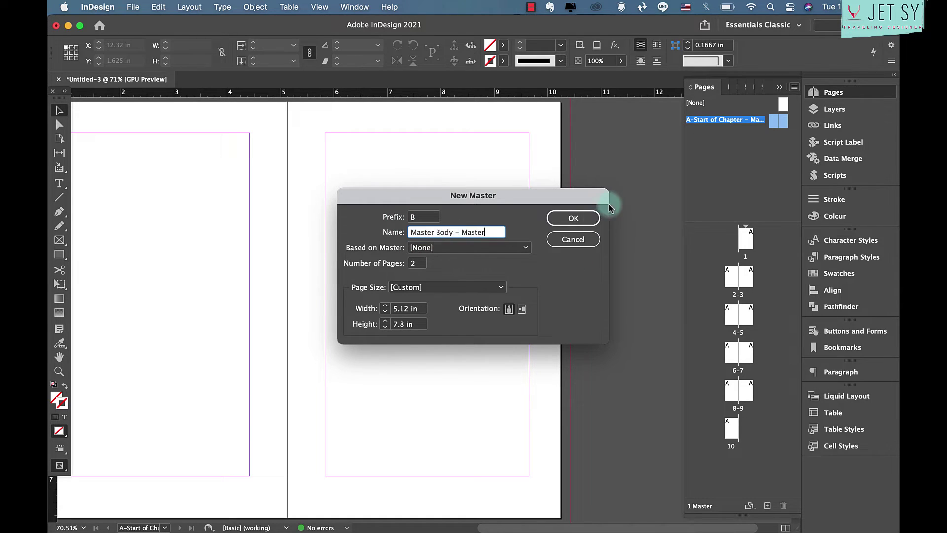
click(584, 215)
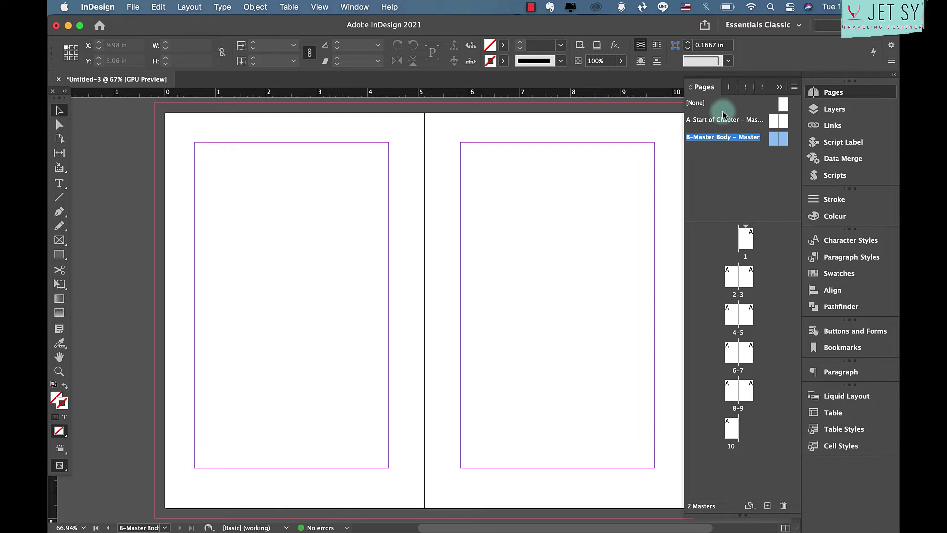
Draw a centred footer text frame at the bottom of the Start of Chapter master's left page.
double_click(776, 121)
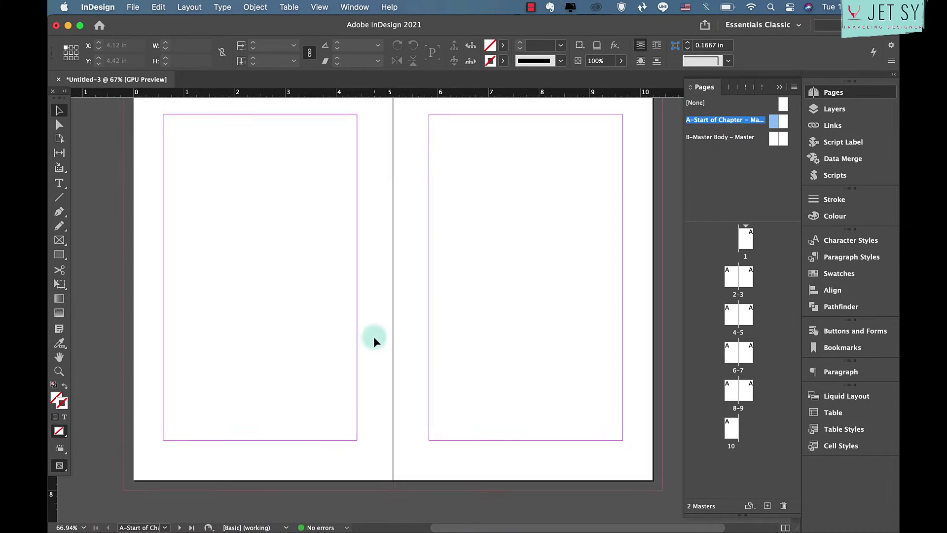
click(374, 336)
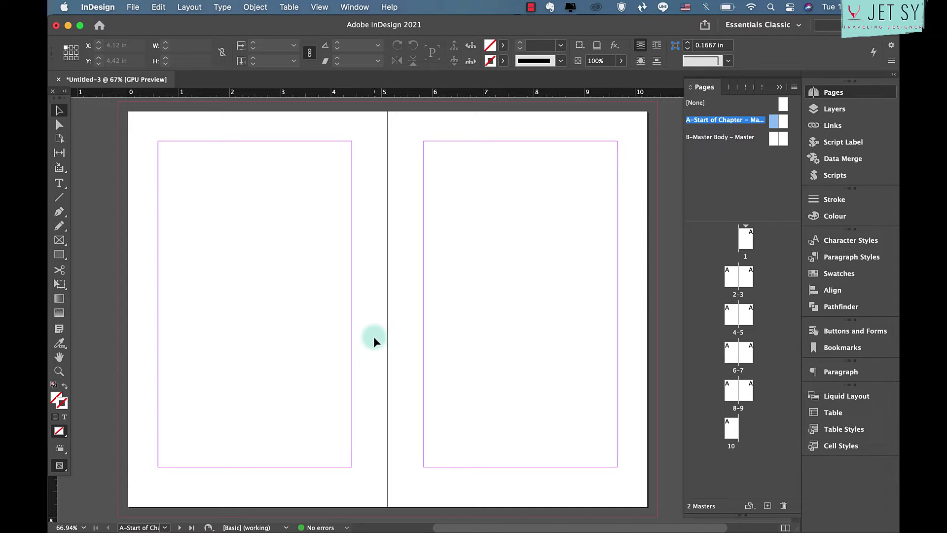
click(546, 455)
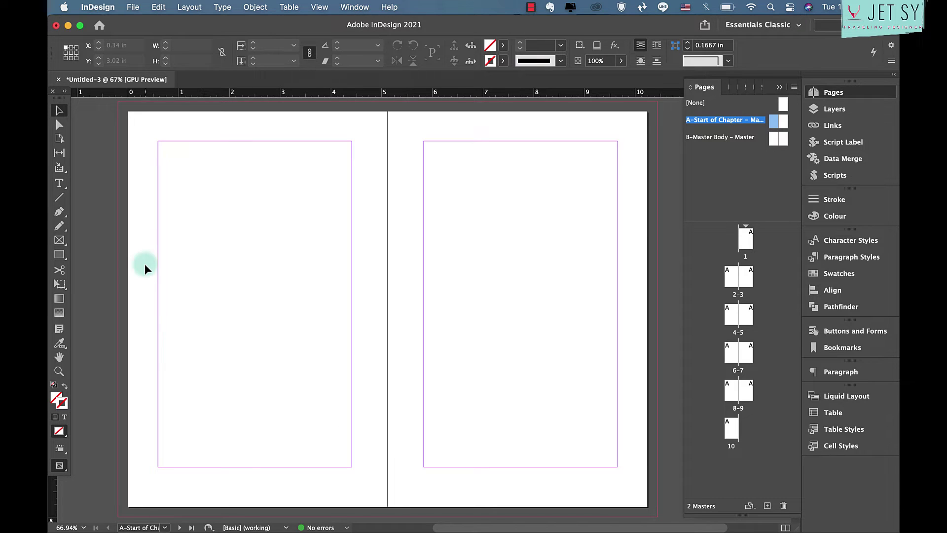
click(59, 183)
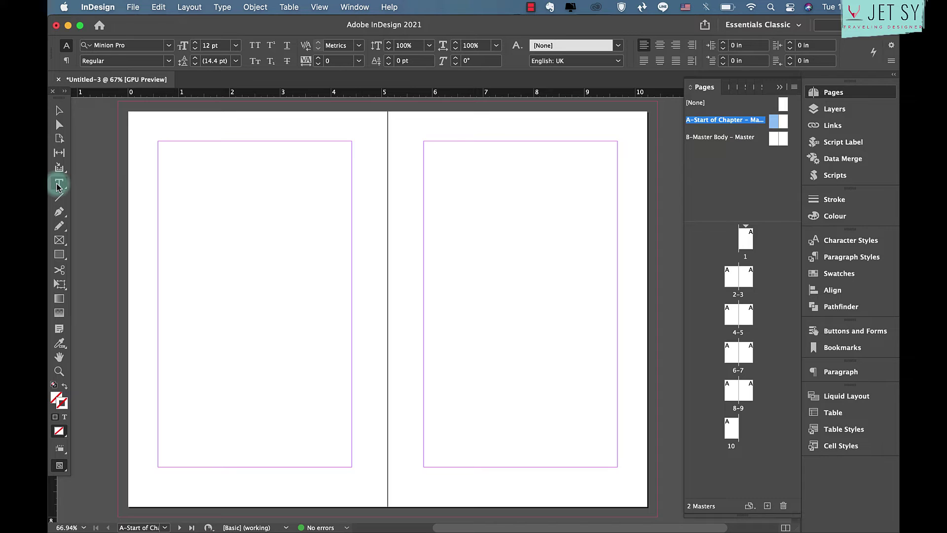
drag(158, 467, 350, 490)
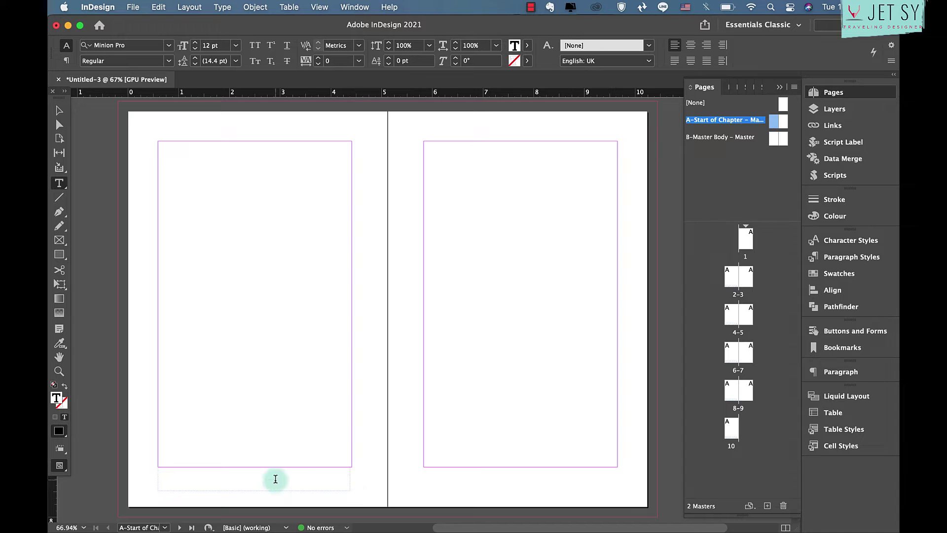
click(690, 45)
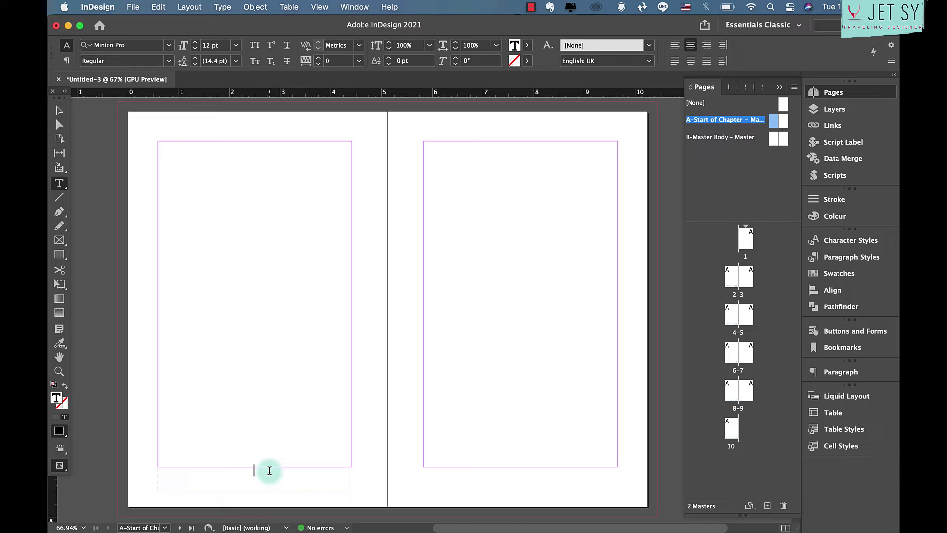
Insert a current page number marker into the footer frame.
click(222, 6)
mouse_move(277, 385)
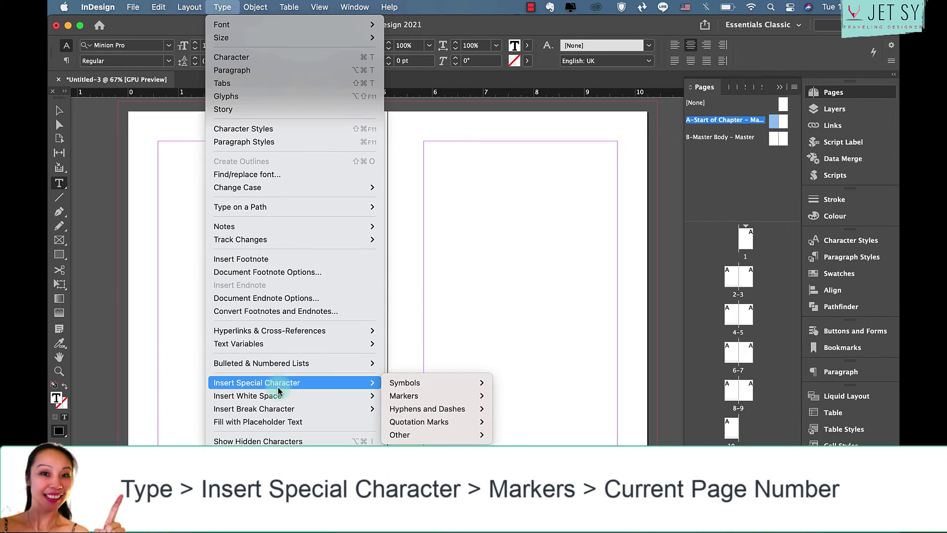
mouse_move(424, 397)
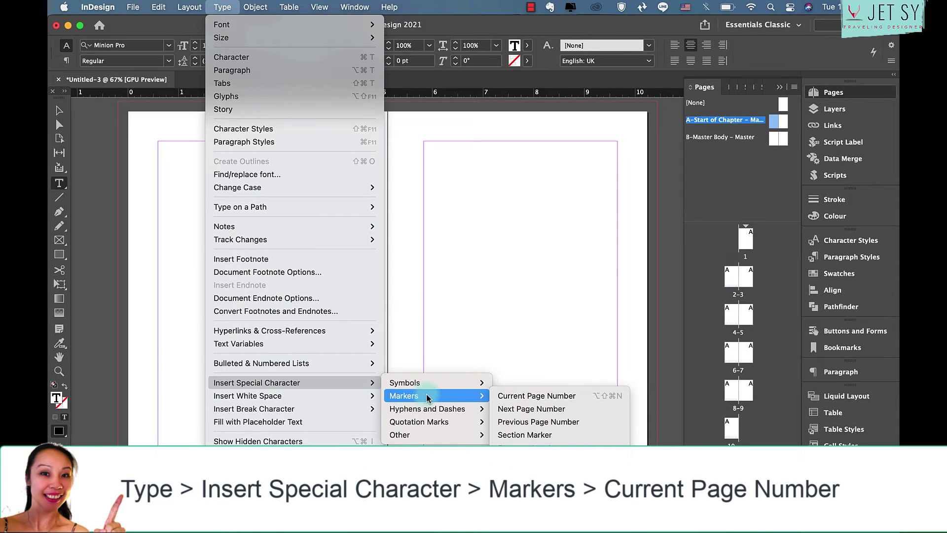
click(569, 397)
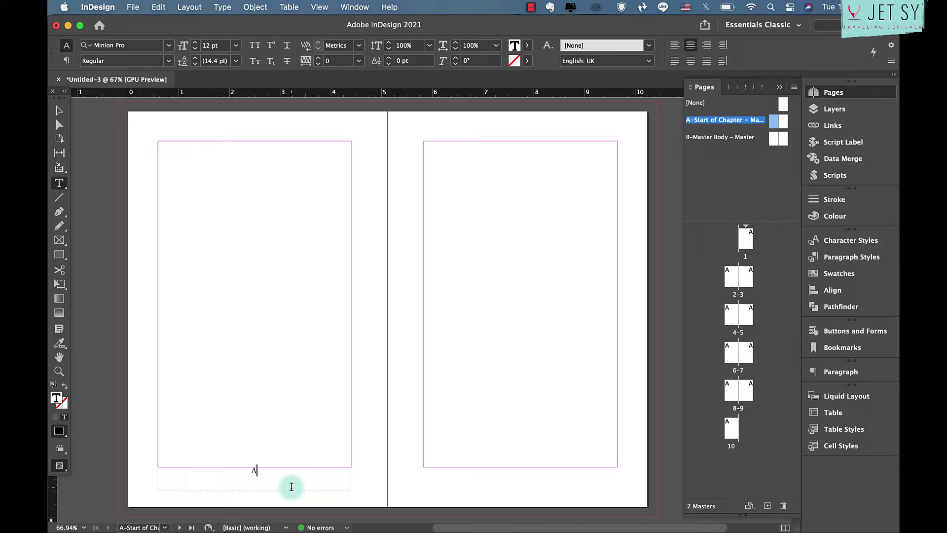
Add a matching ornament glyph before and after the page number marker.
click(289, 7)
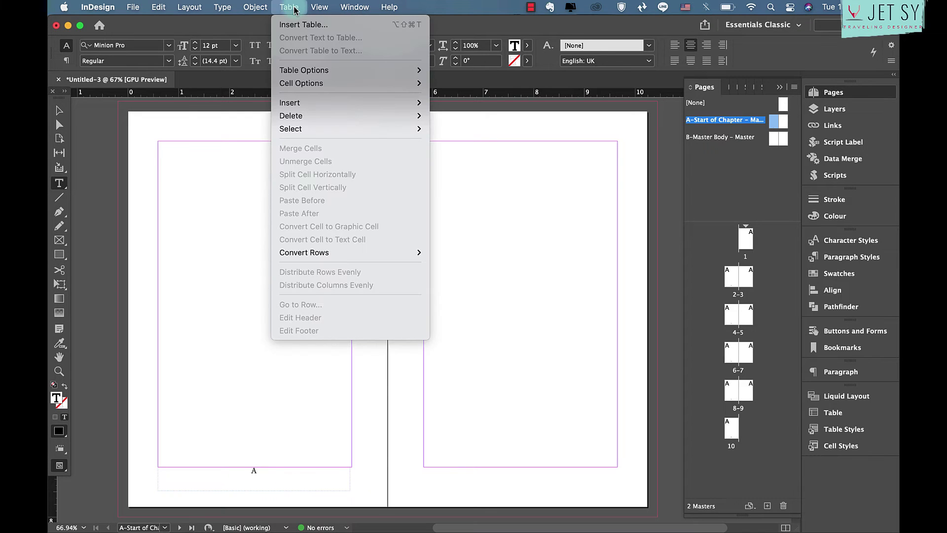
mouse_move(223, 7)
click(238, 97)
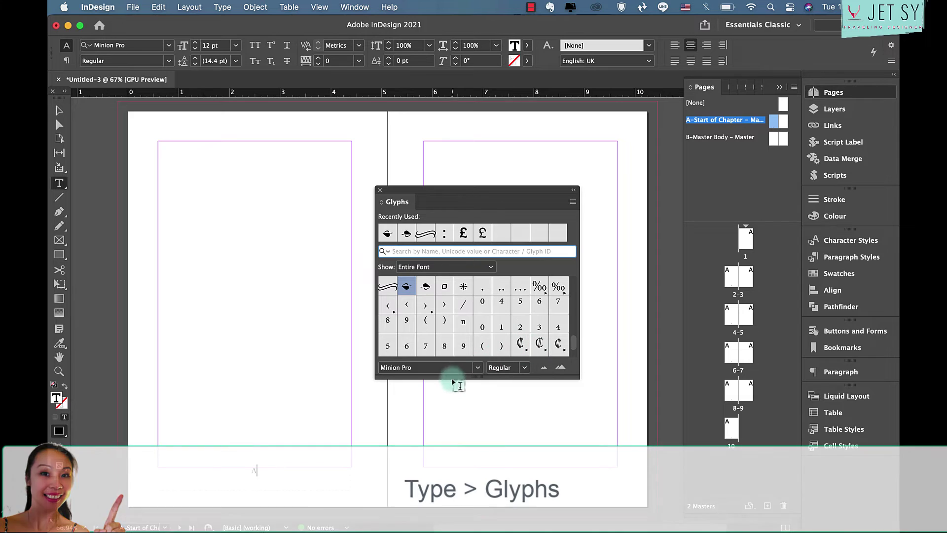
double_click(425, 291)
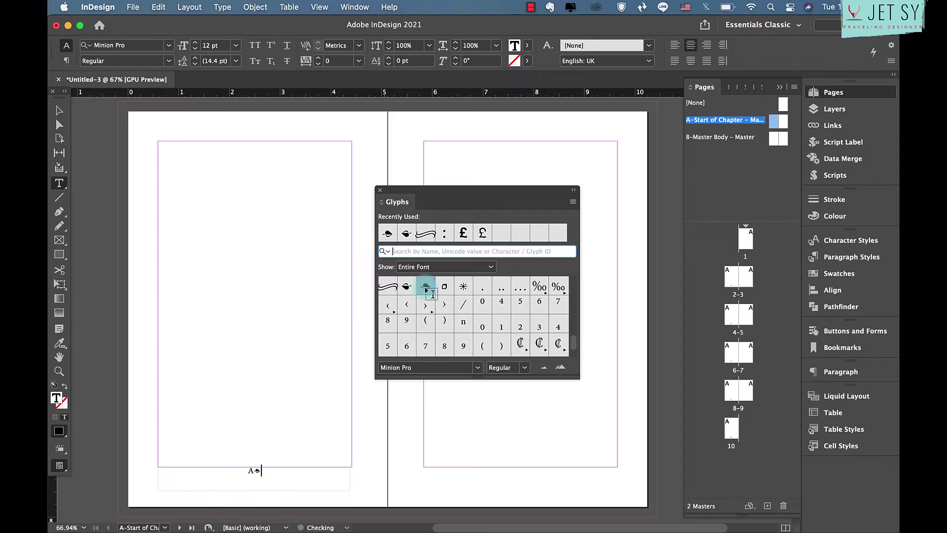
click(247, 471)
double_click(407, 287)
key(Escape)
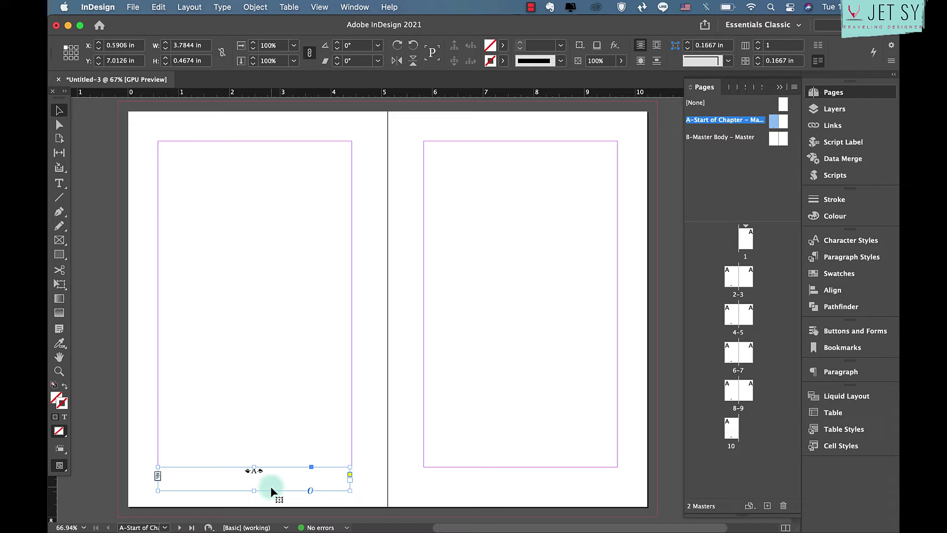
Copy the footer onto the right page and drag horizontal guides onto both pages at 2.14 in.
mouse_move(275, 484)
mouse_down()
mouse_move(543, 486)
mouse_move(363, 497)
mouse_move(280, 490)
mouse_up()
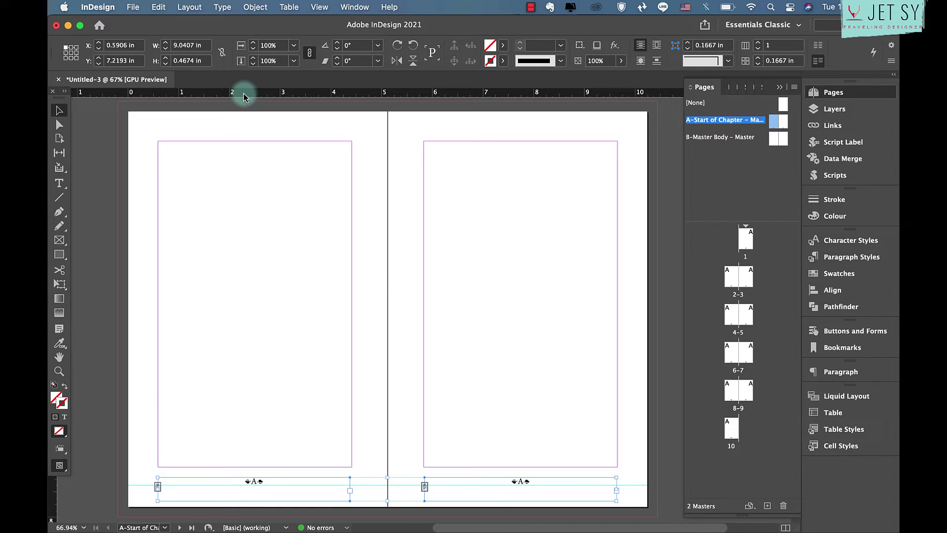
click(320, 8)
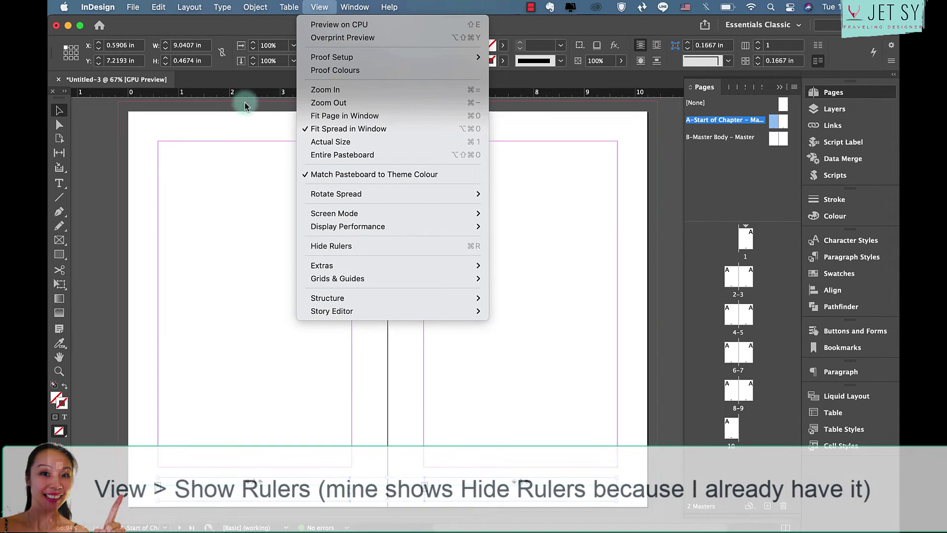
click(254, 93)
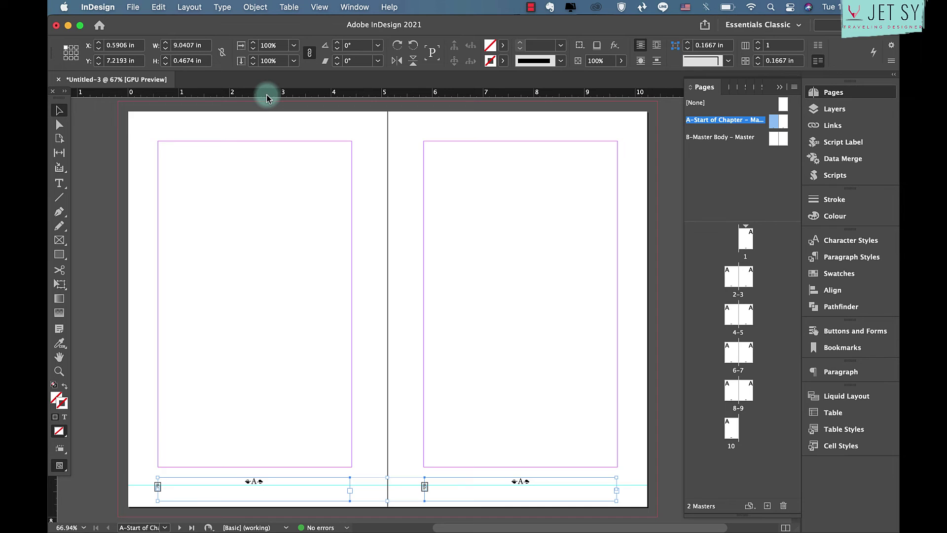
drag(267, 95, 275, 219)
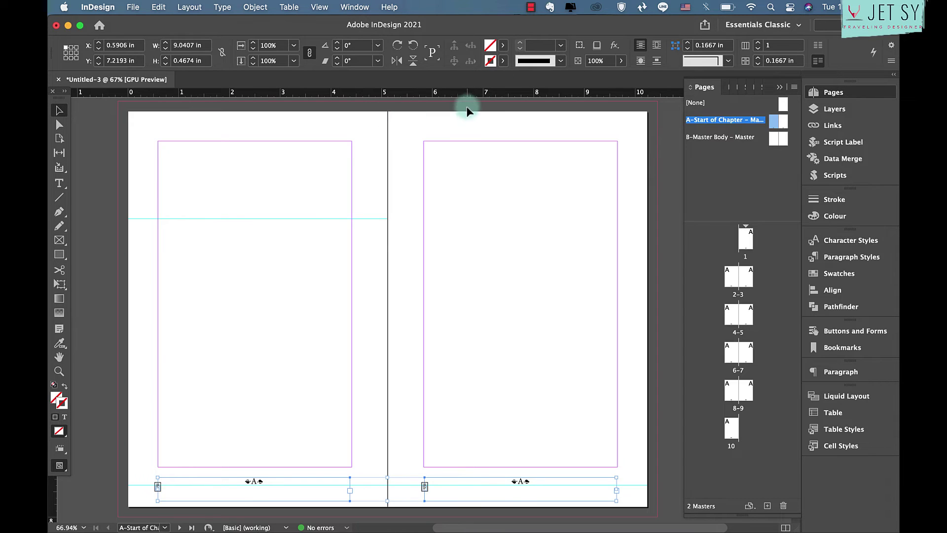
drag(467, 92, 484, 218)
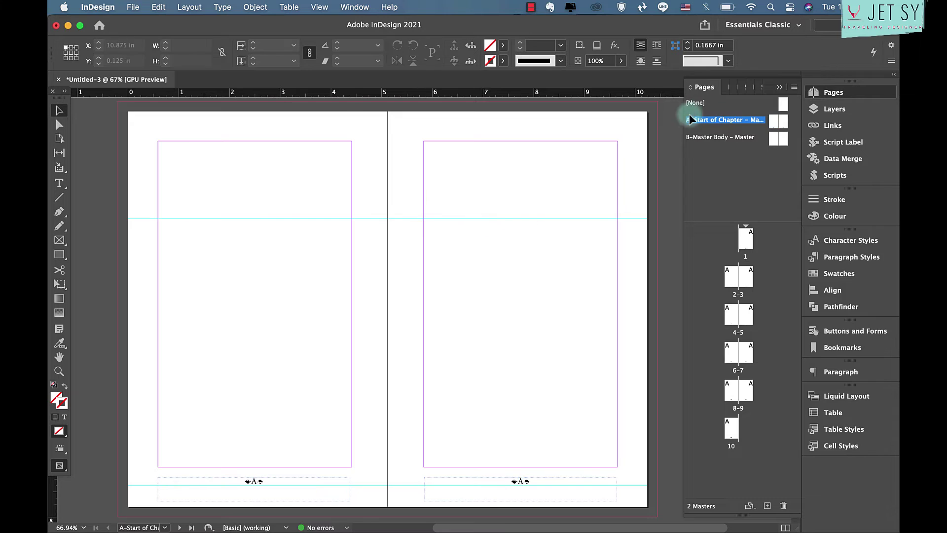
Check that document page 1 shows its ornamented page number 1.
click(737, 121)
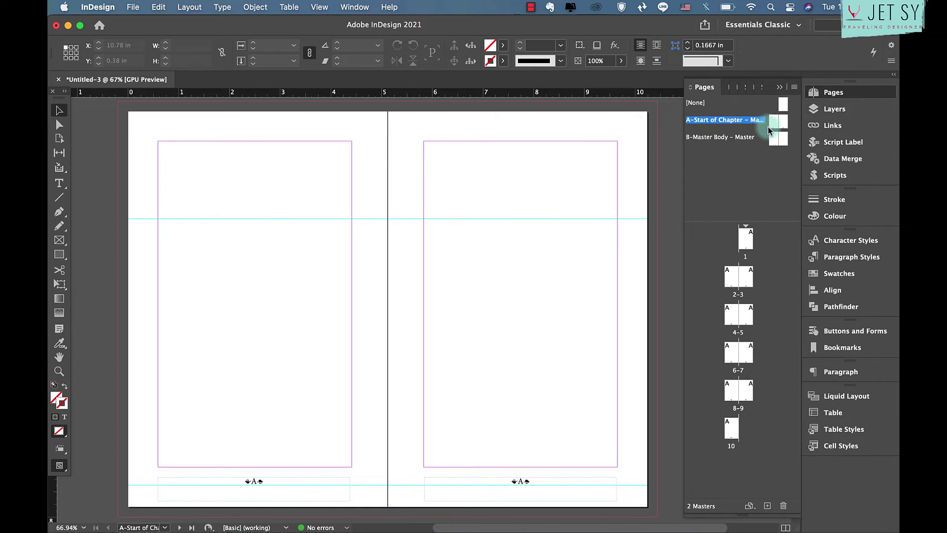
drag(784, 128, 749, 241)
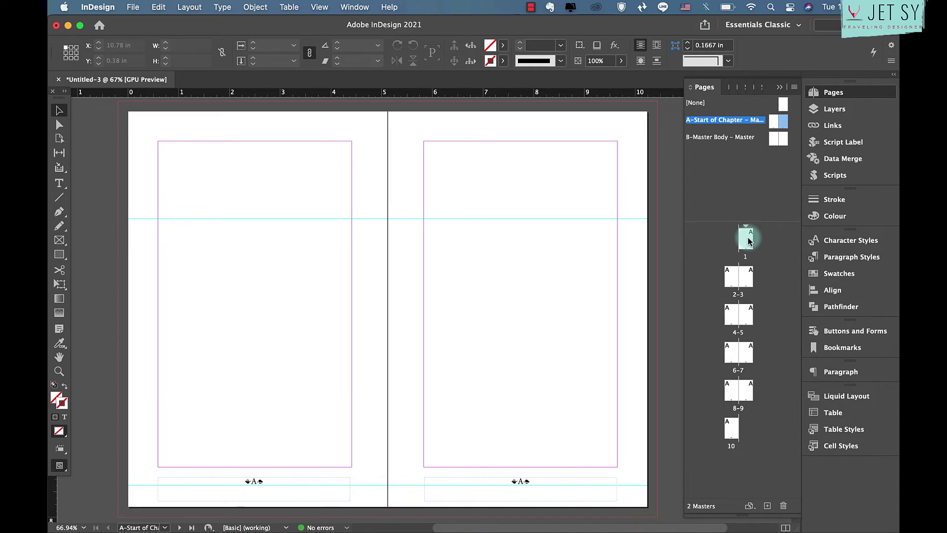
double_click(738, 246)
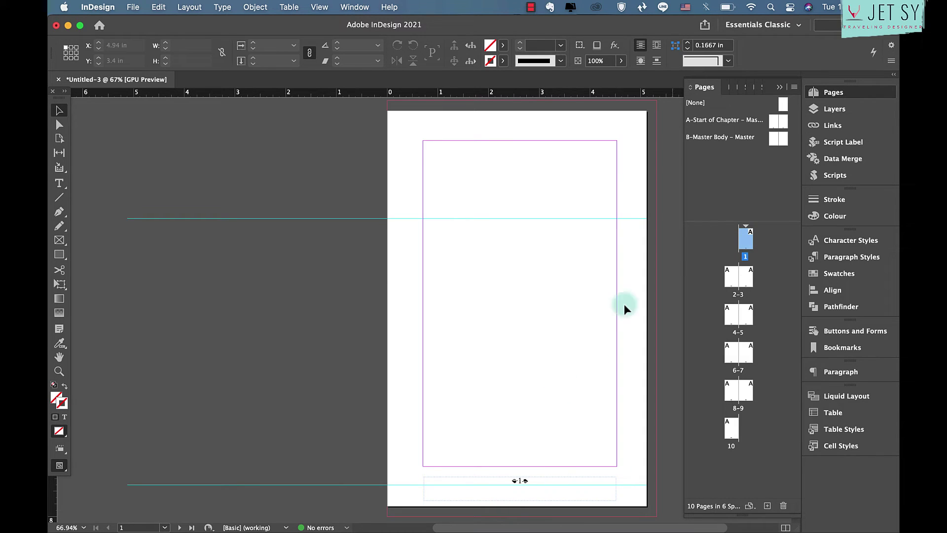
Copy both footer frames from the A-Start of Chapter master, then go to B-Master Body.
double_click(778, 121)
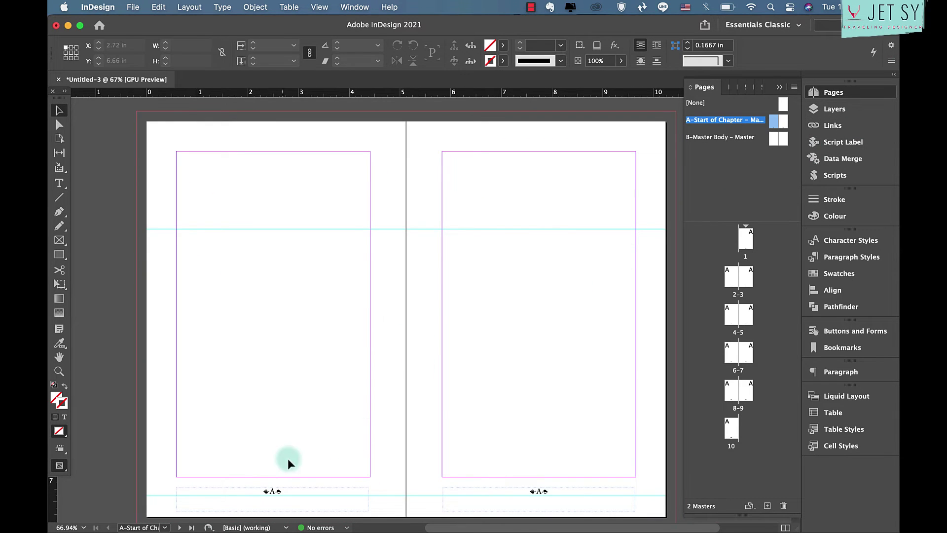
scroll(428, 434, down, 3)
click(520, 424)
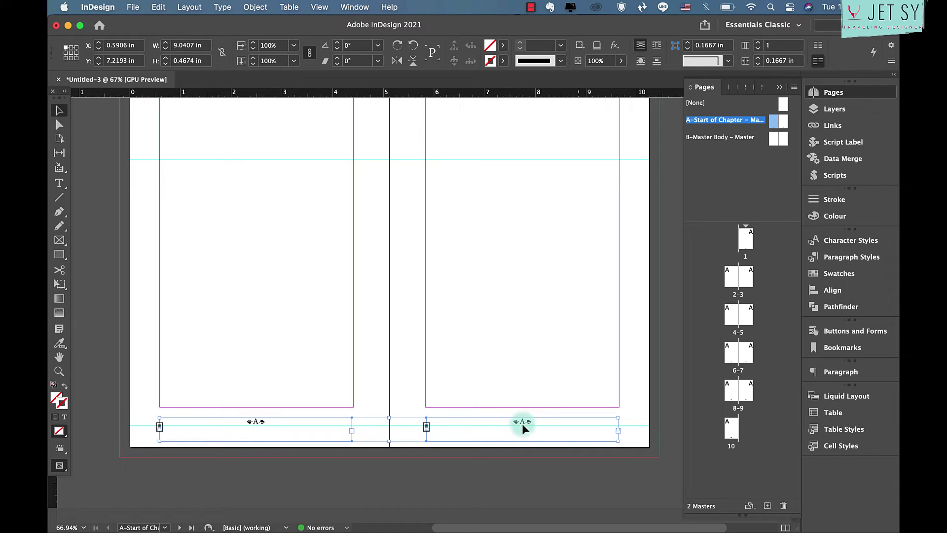
double_click(773, 140)
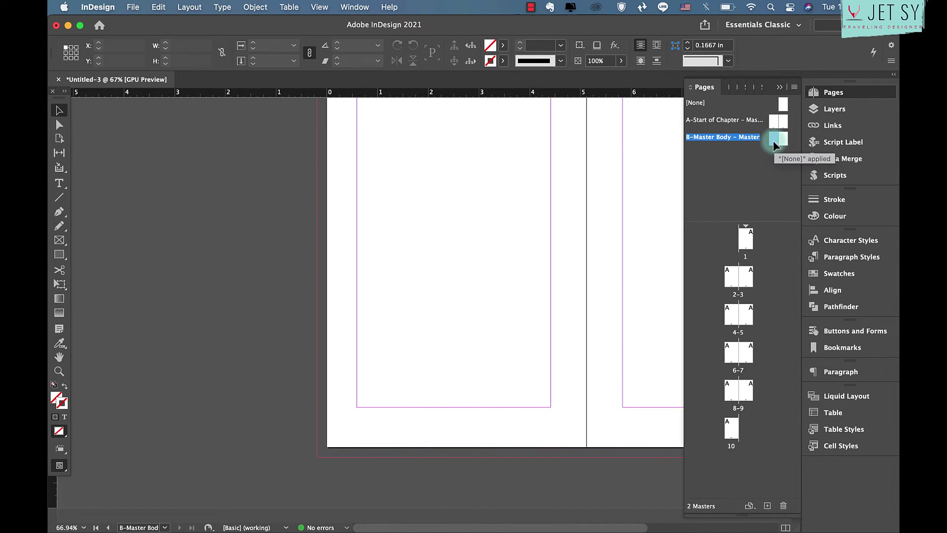
Paste in Place the two footer frames onto B-Master Body, then return to the A master.
click(158, 7)
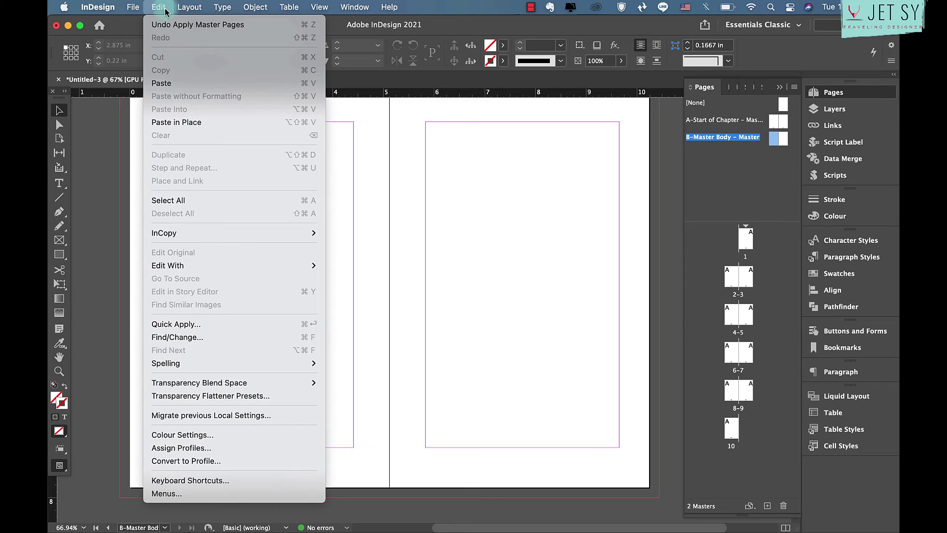
click(191, 122)
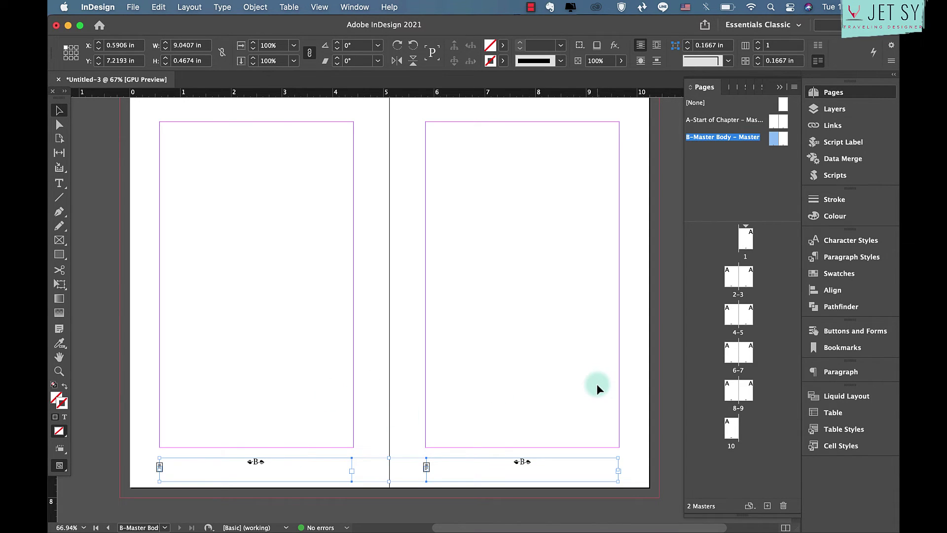
double_click(778, 121)
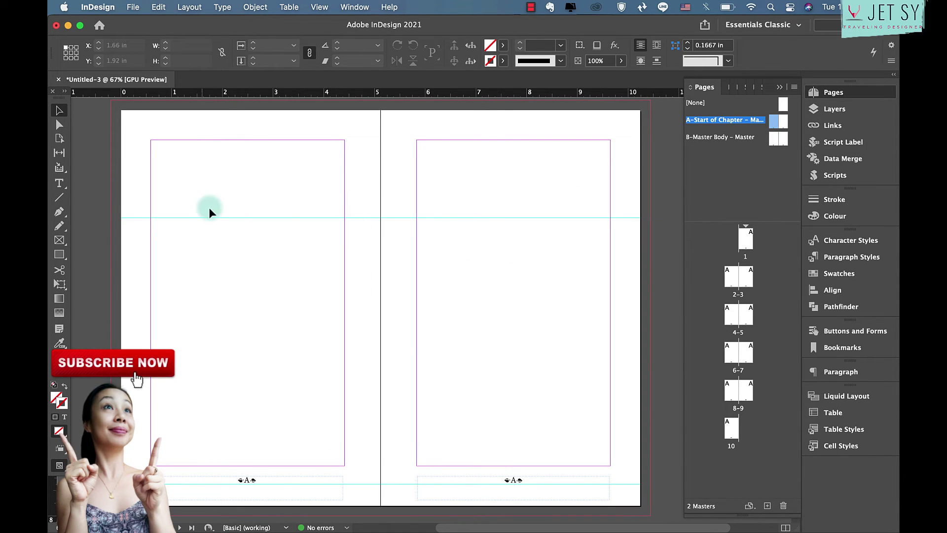
Add a header text frame reading 'Book Title' across the left page top.
key(t)
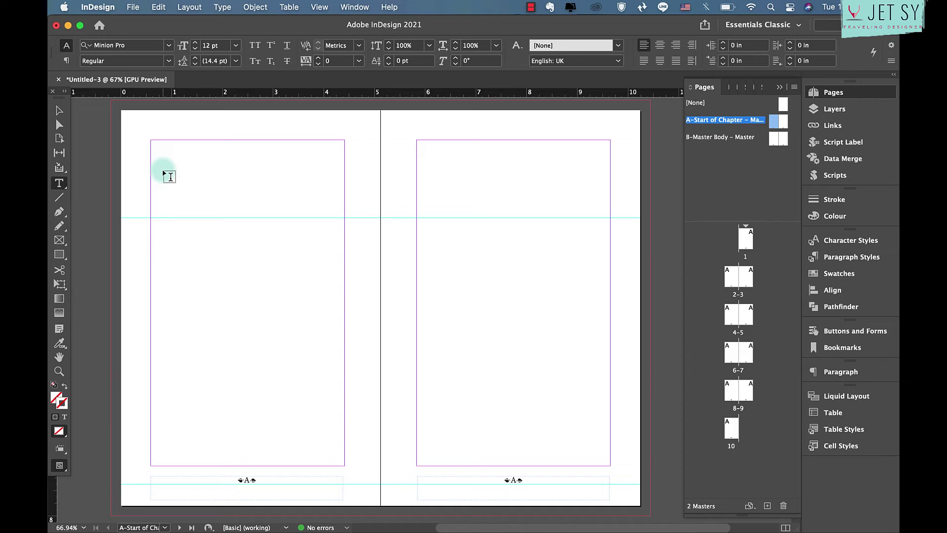
drag(150, 140, 343, 171)
text(Book Title)
key(Escape)
Add a right-page header reading 'Chapter ...' and drag the A master onto spread 2–3.
key(t)
drag(417, 140, 611, 171)
text(Chapter ...)
key(Escape)
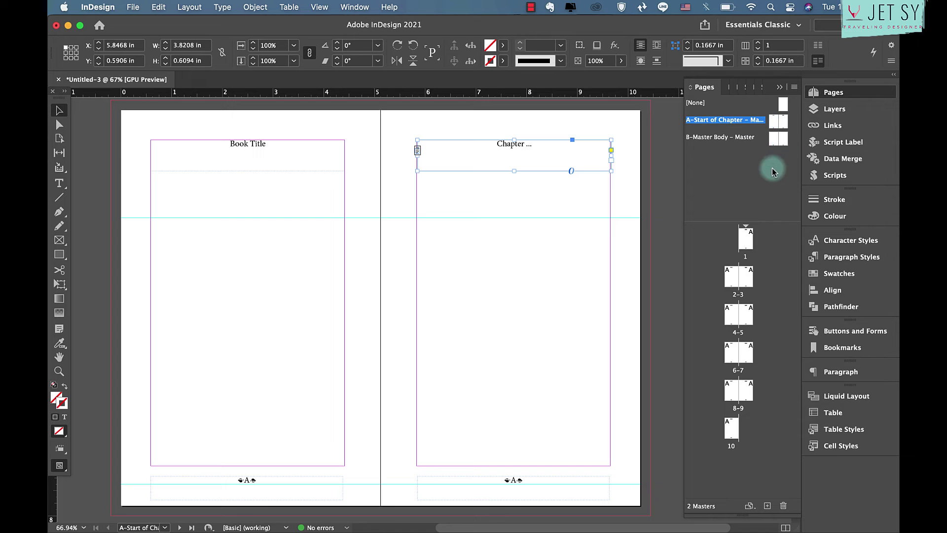
drag(780, 121, 759, 418)
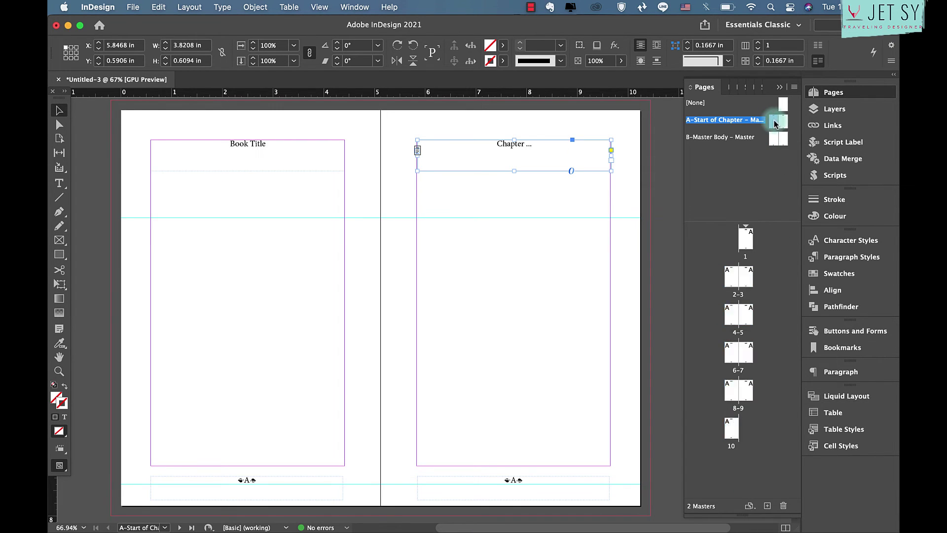
Apply the A-Start of Chapter master to pages 2-10 and view spread 2–3.
right_click(730, 414)
click(670, 389)
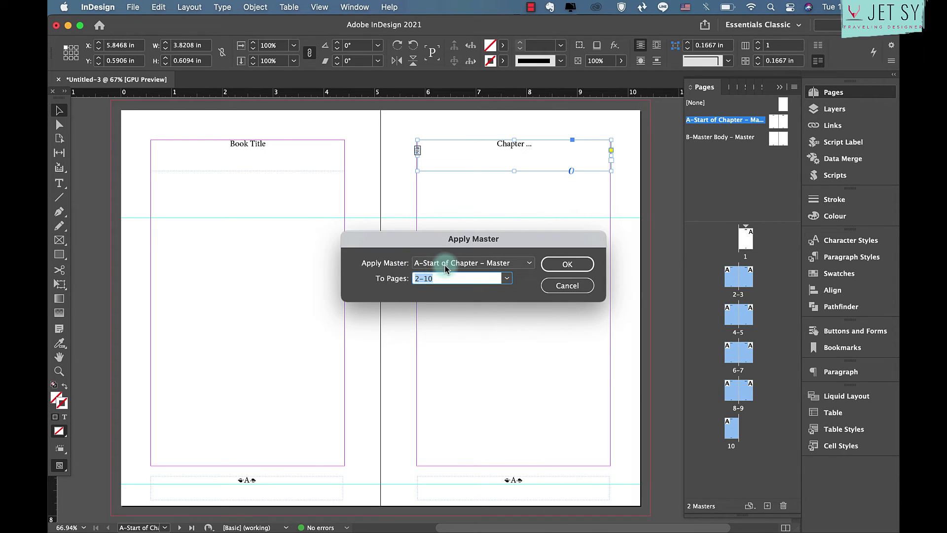
click(568, 266)
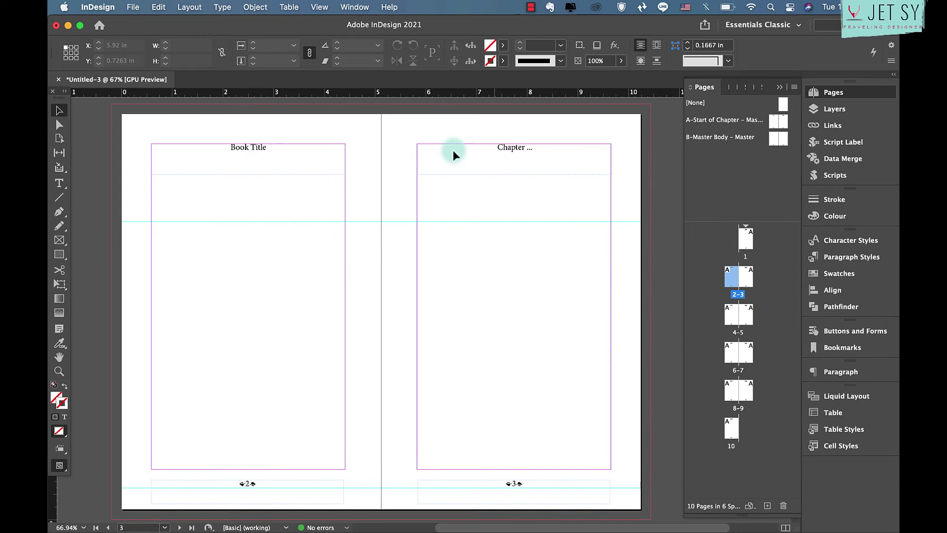
double_click(738, 295)
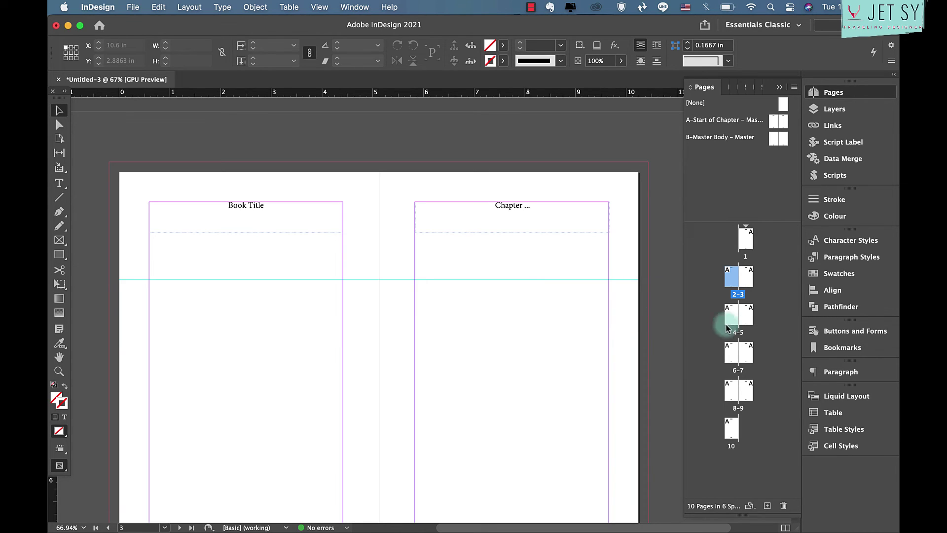
Set page numbering to start at 1 in lowercase roman style (i, ii, iii, iv…).
click(748, 314)
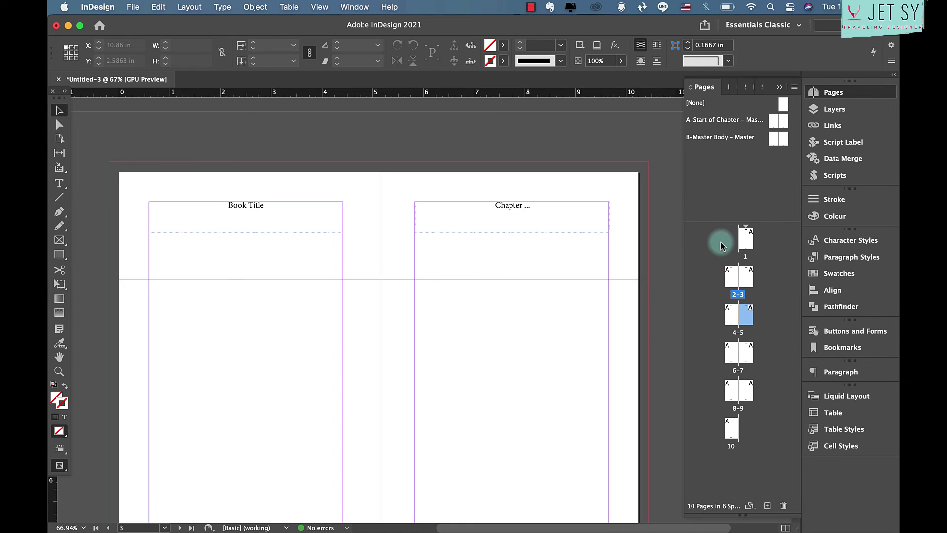
click(745, 240)
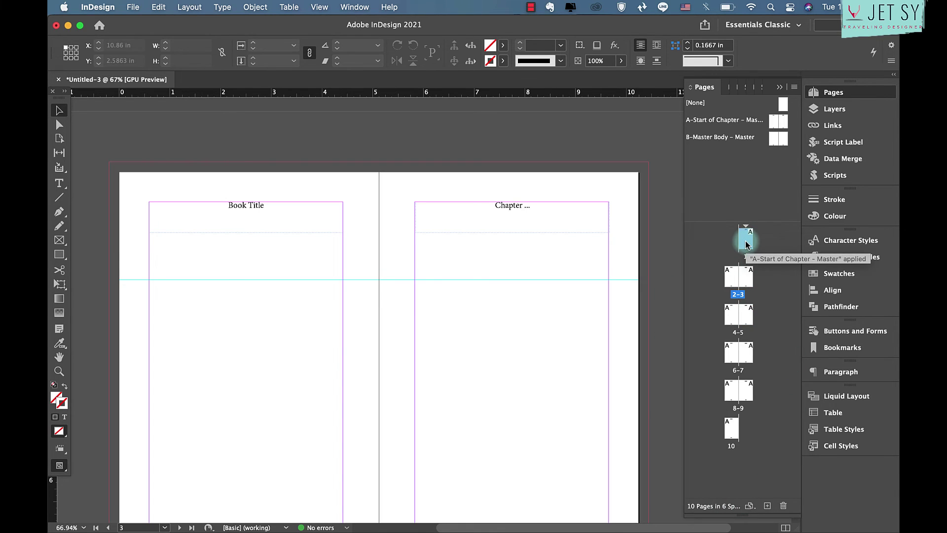
click(794, 88)
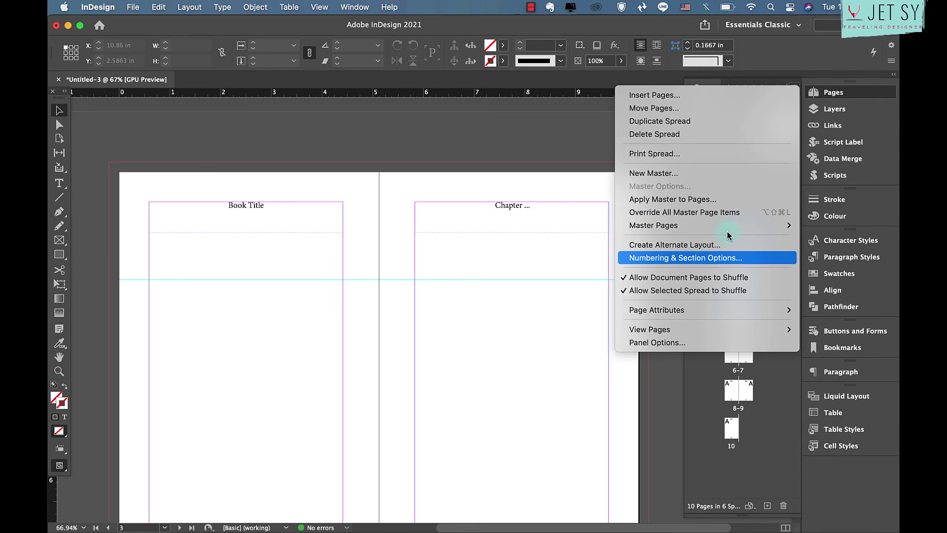
click(707, 259)
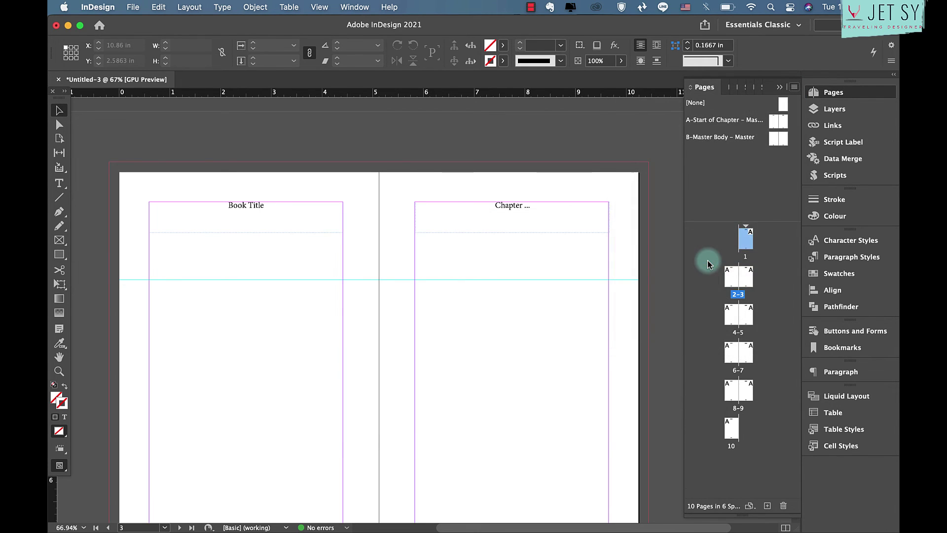
click(390, 192)
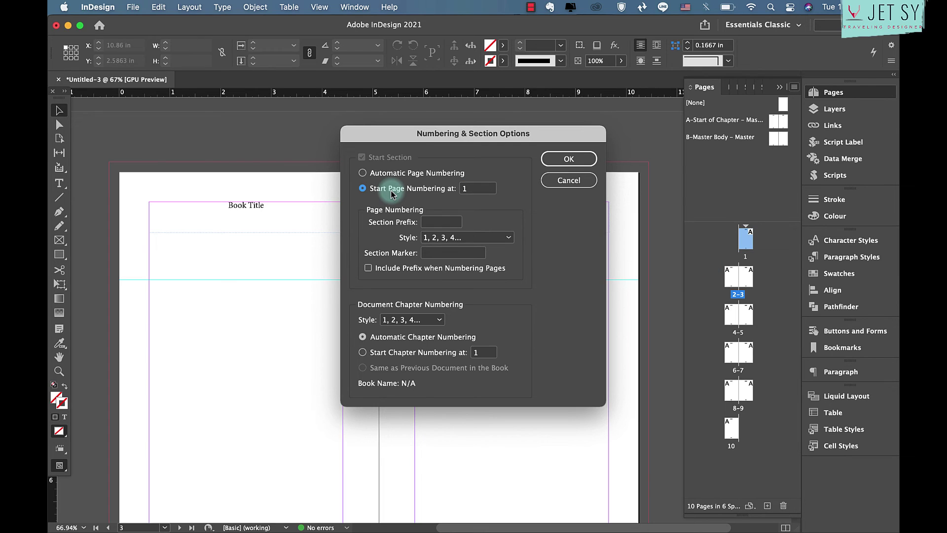
double_click(473, 188)
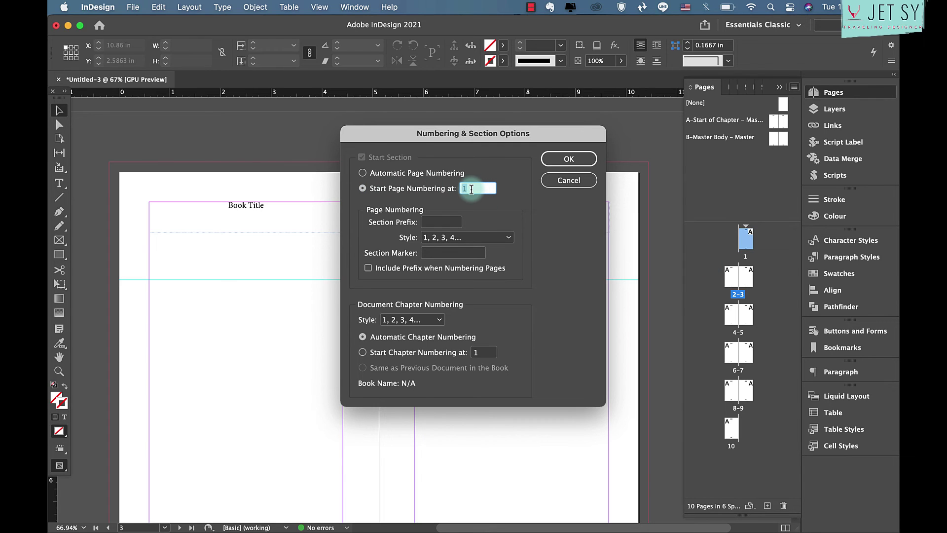
click(429, 238)
click(454, 339)
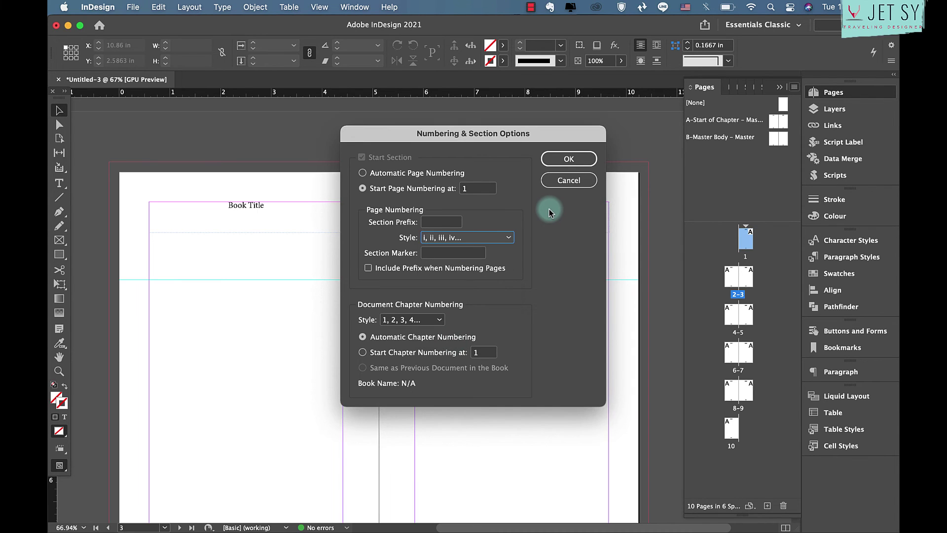
click(551, 158)
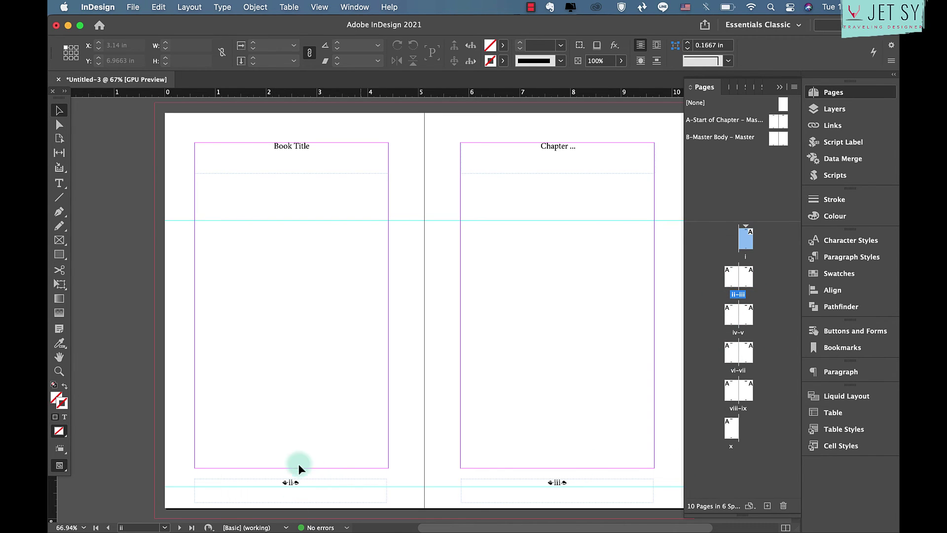
Start a new section at page v numbered from 1 in 1, 2, 3, 4 style.
scroll(628, 466, down, 5)
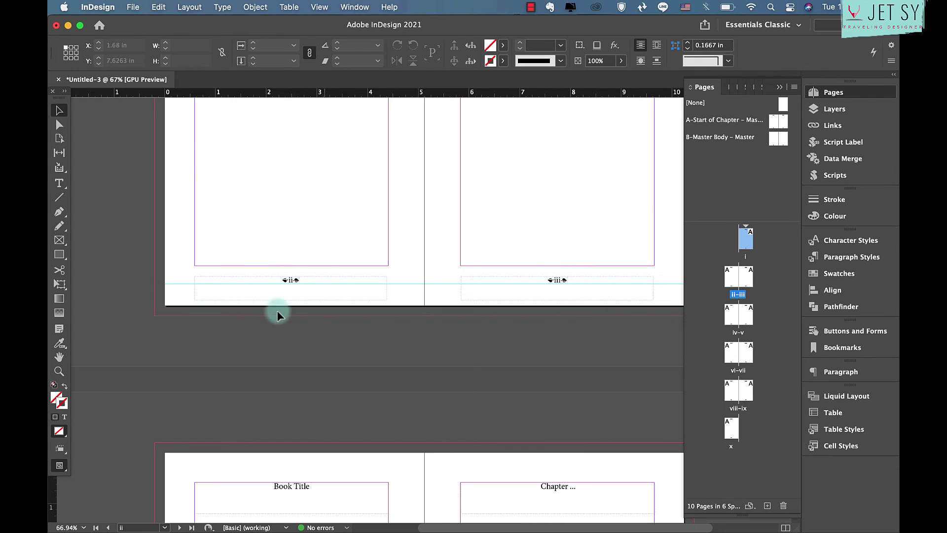
scroll(397, 321, down, 10)
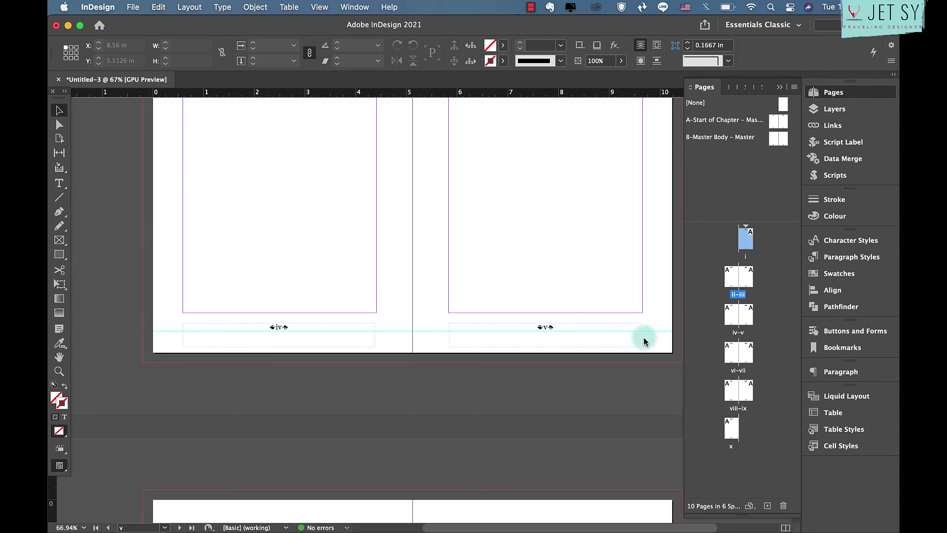
click(745, 321)
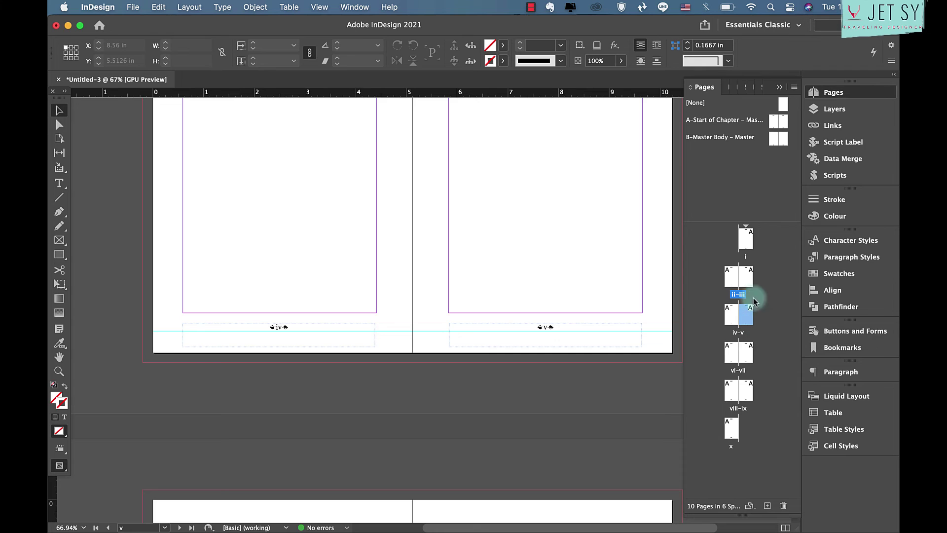
click(794, 87)
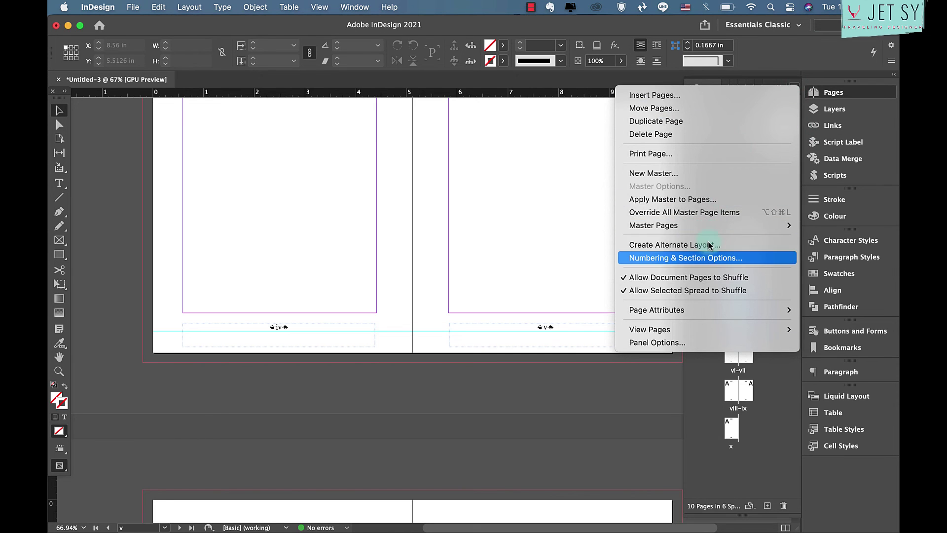
click(685, 257)
click(394, 192)
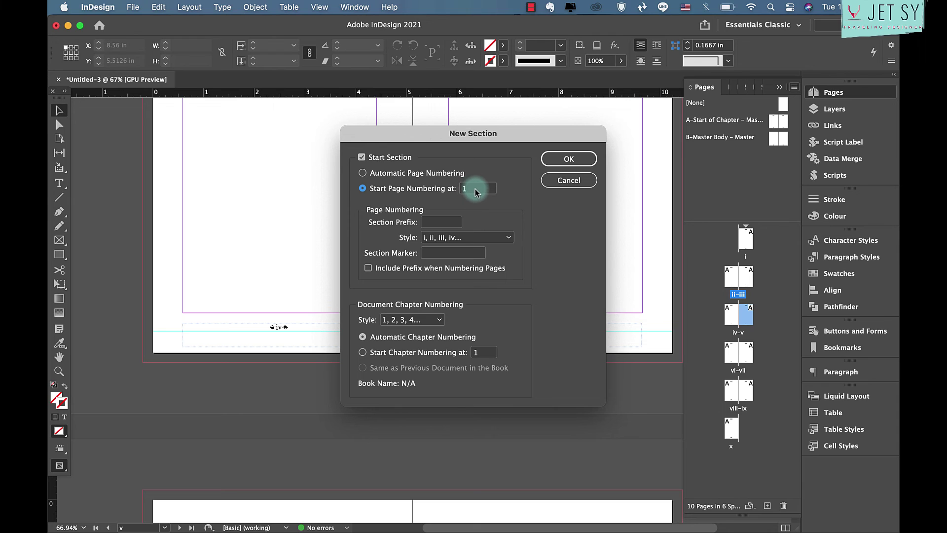
click(480, 238)
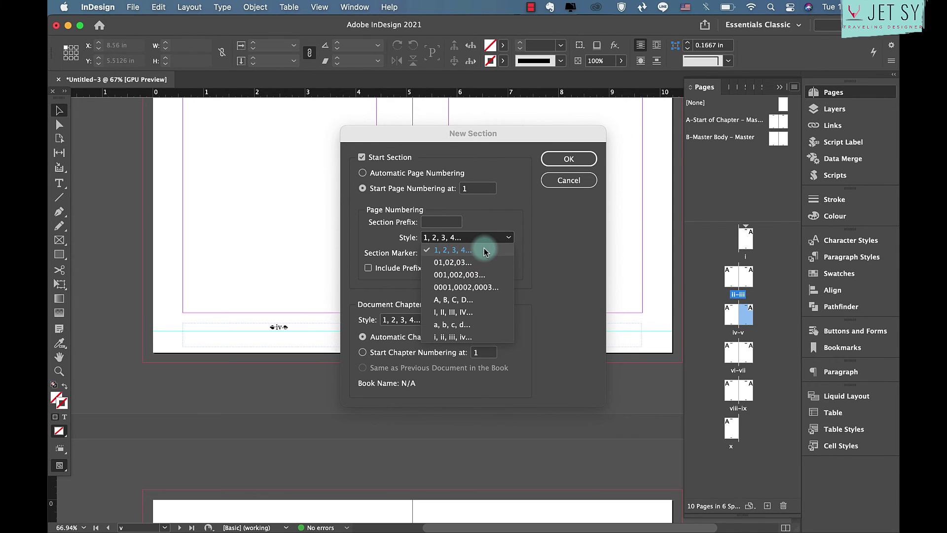
click(482, 245)
click(566, 158)
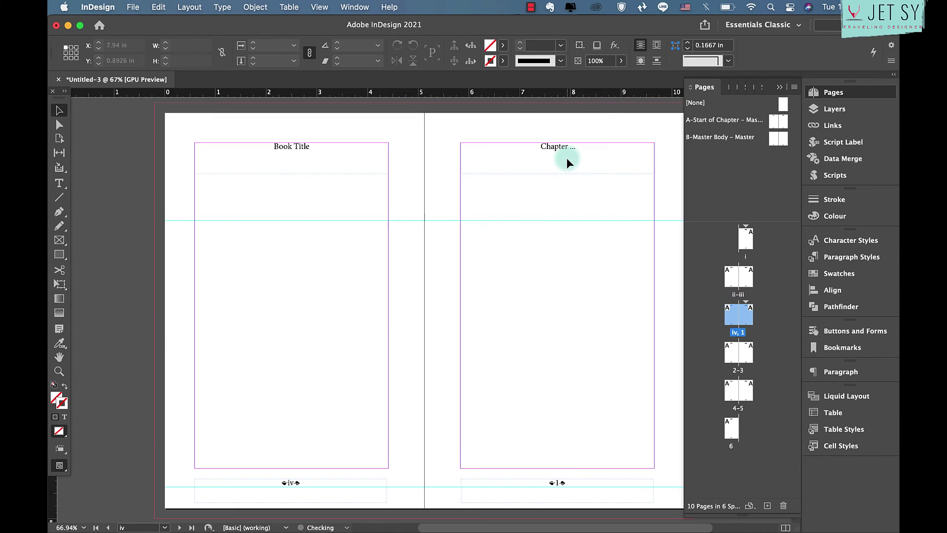
Fit the iv–1 spread in the window to check the new section numbering.
scroll(522, 354, up, 1)
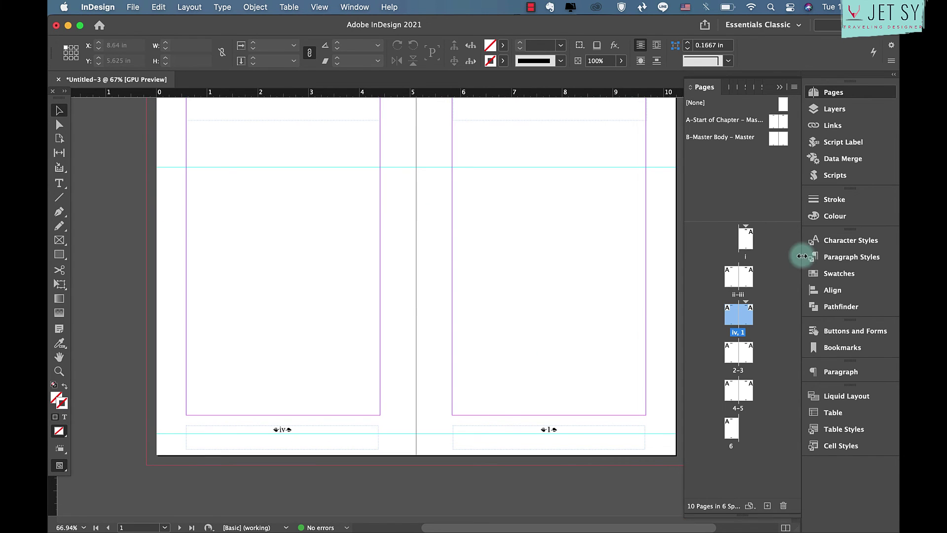
double_click(738, 327)
scroll(401, 418, down, 15)
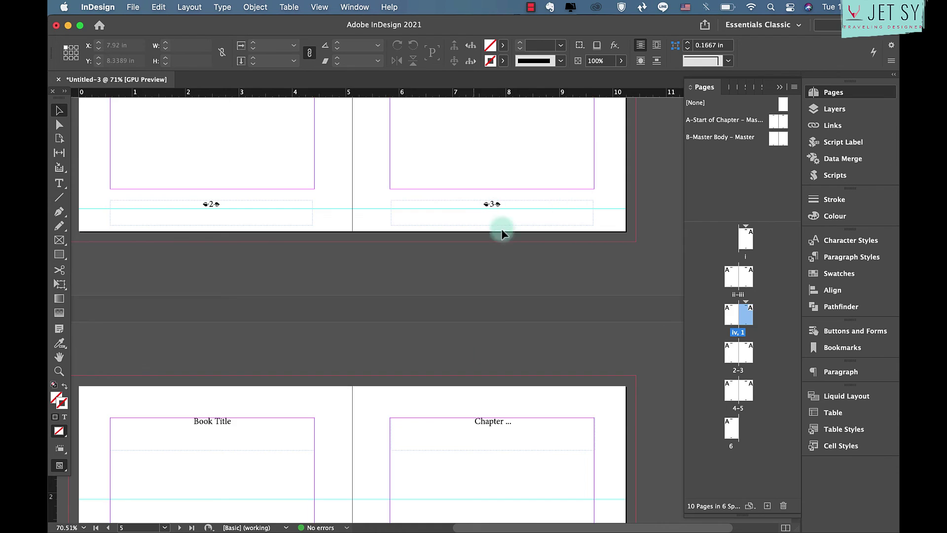
scroll(481, 433, down, 10)
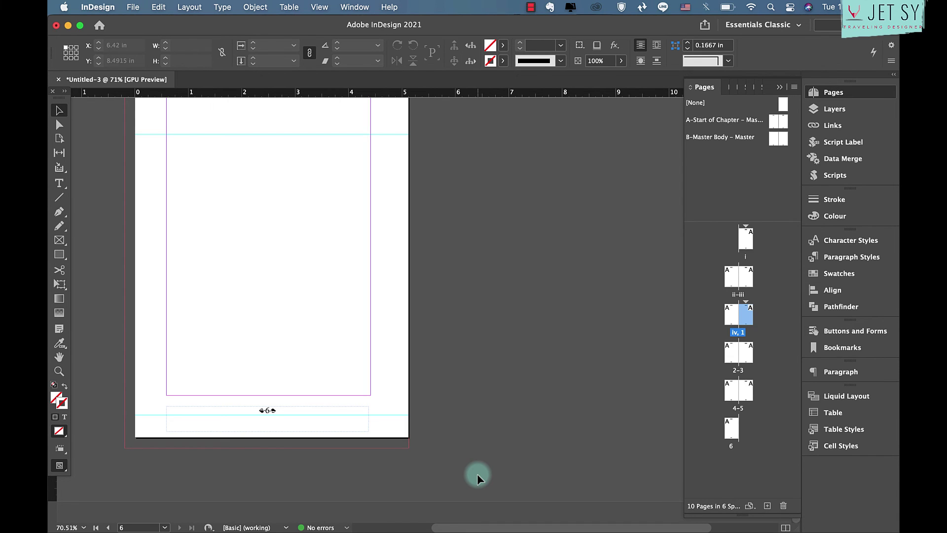
Save the document to Downloads as 'SAmpleTutorial-Chapter 1.indd'.
click(133, 7)
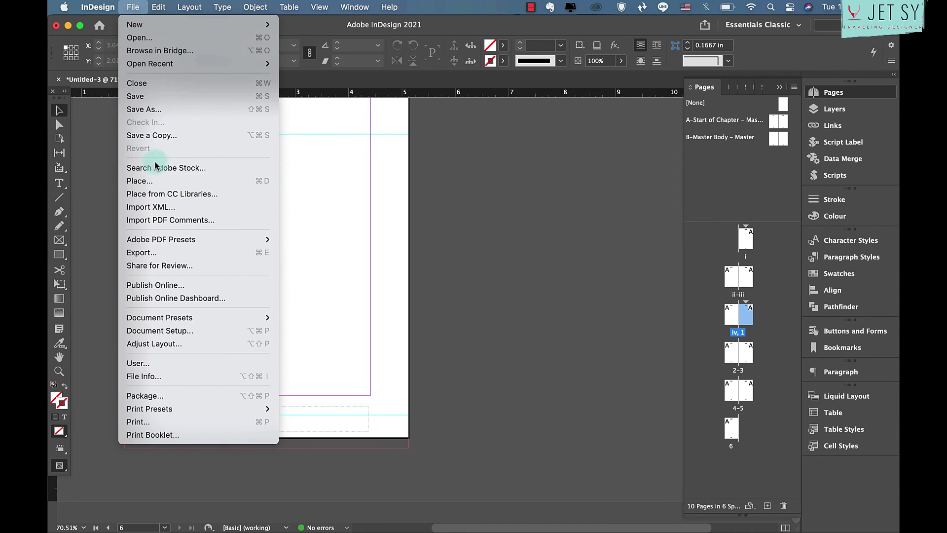
click(161, 96)
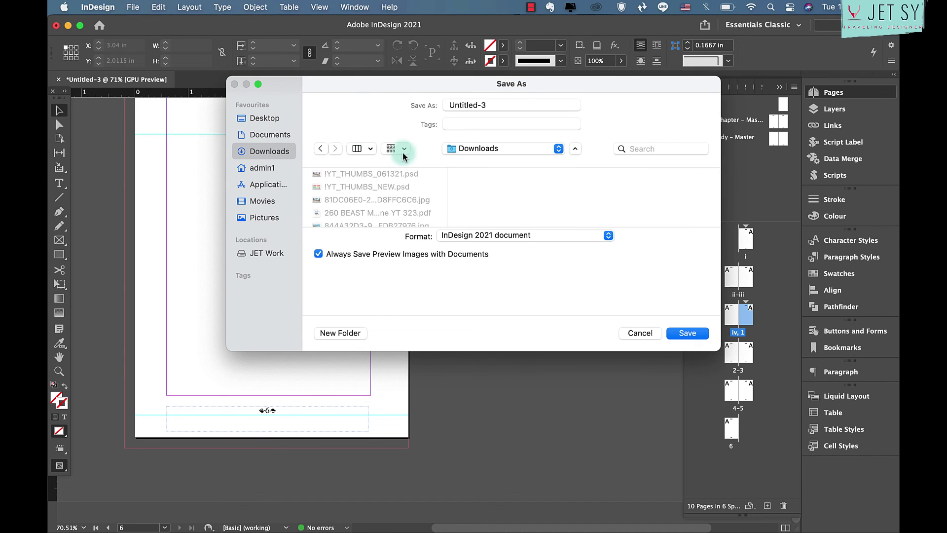
click(506, 108)
text(SAmple)
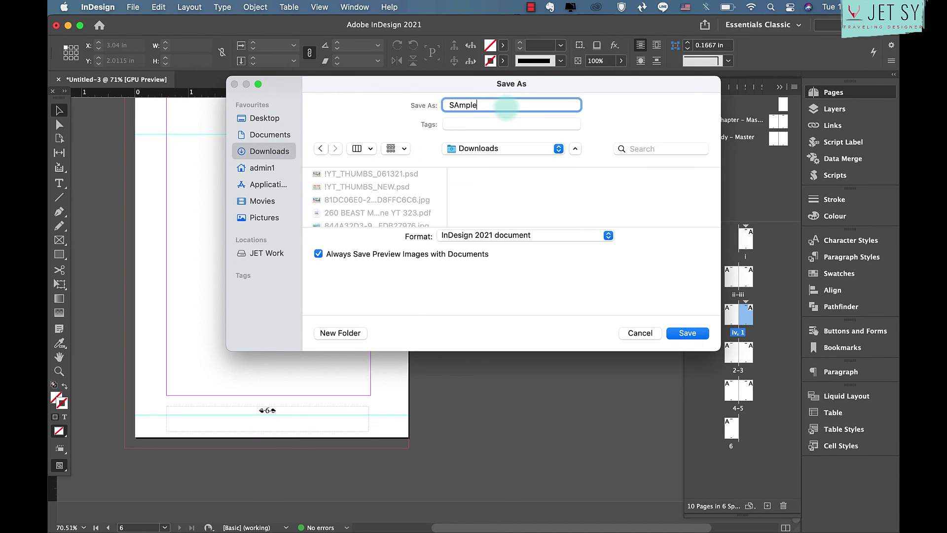
text(Tutorial-Chapter 1)
key(Return)
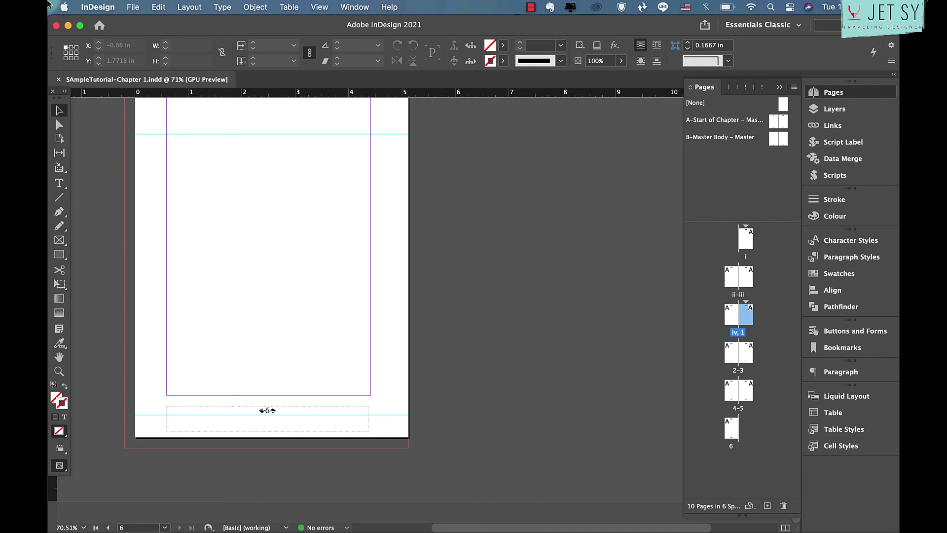
click(133, 6)
Open the SampleBook.indb book file and reposition its panel.
click(172, 39)
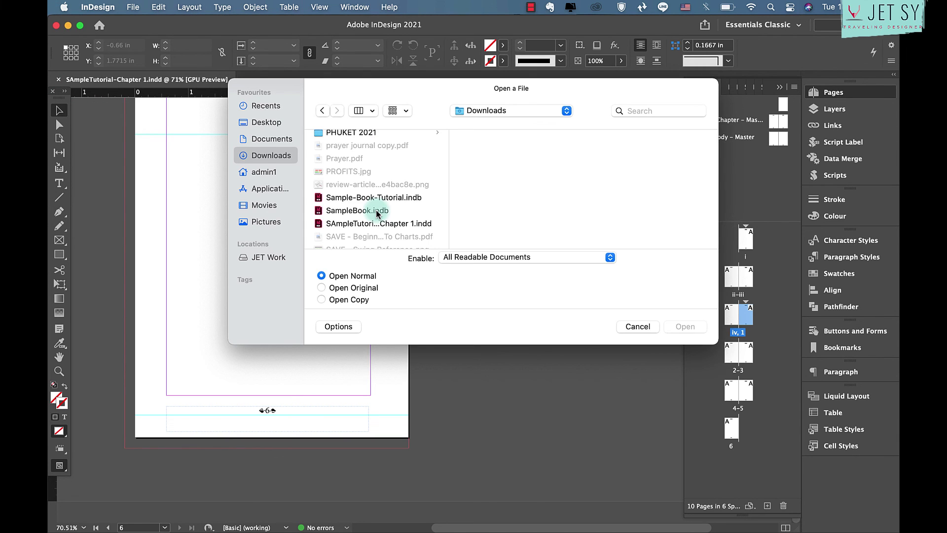
double_click(376, 210)
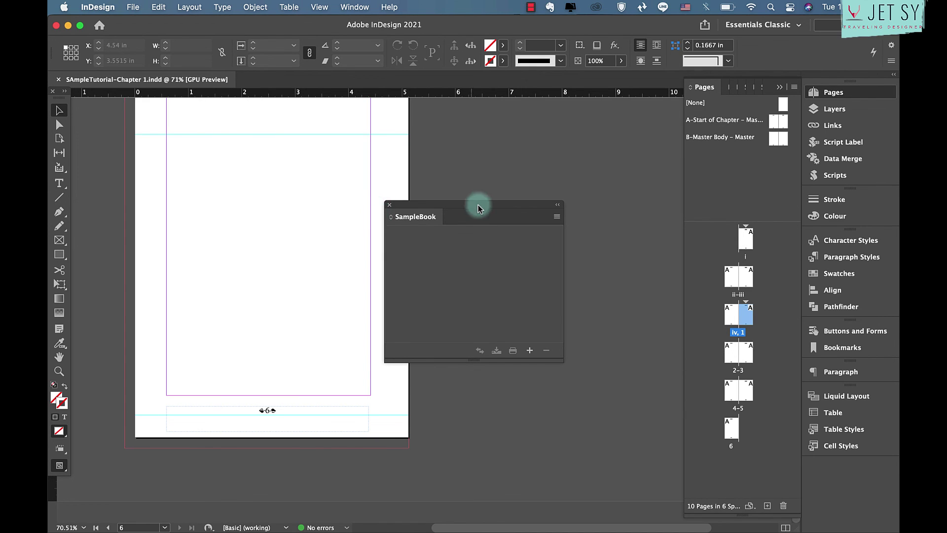
drag(478, 203, 463, 211)
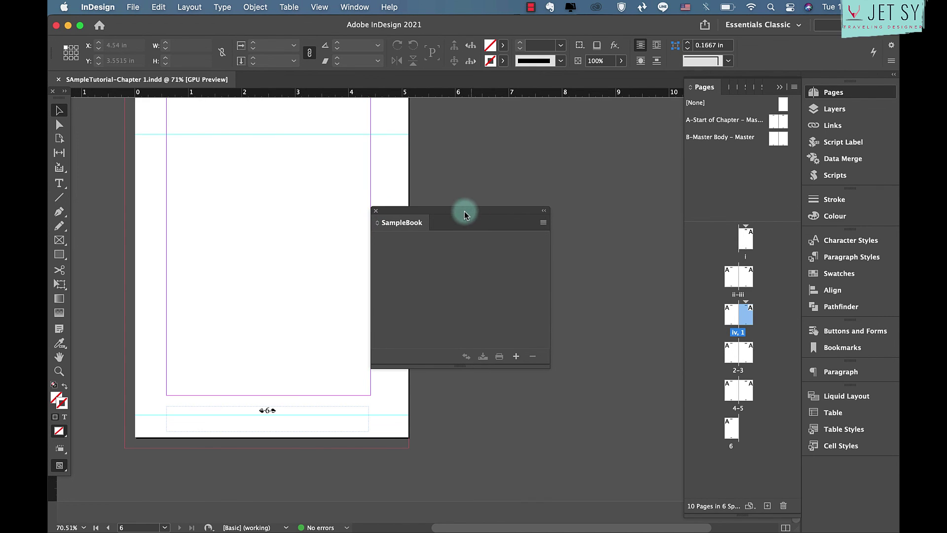
Add SAmpleTutorial-Chapter 1.indd to the SampleBook book.
click(516, 356)
scroll(400, 260, down, 5)
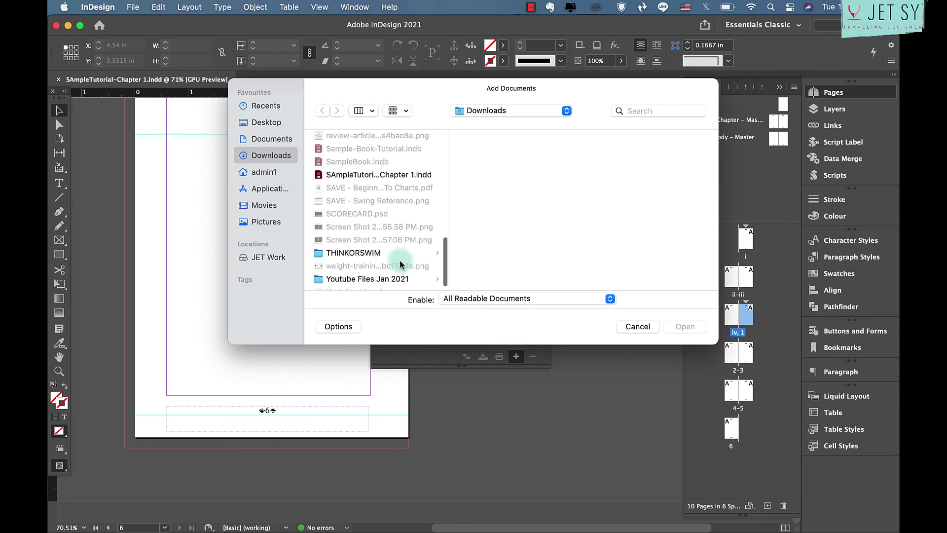
double_click(414, 224)
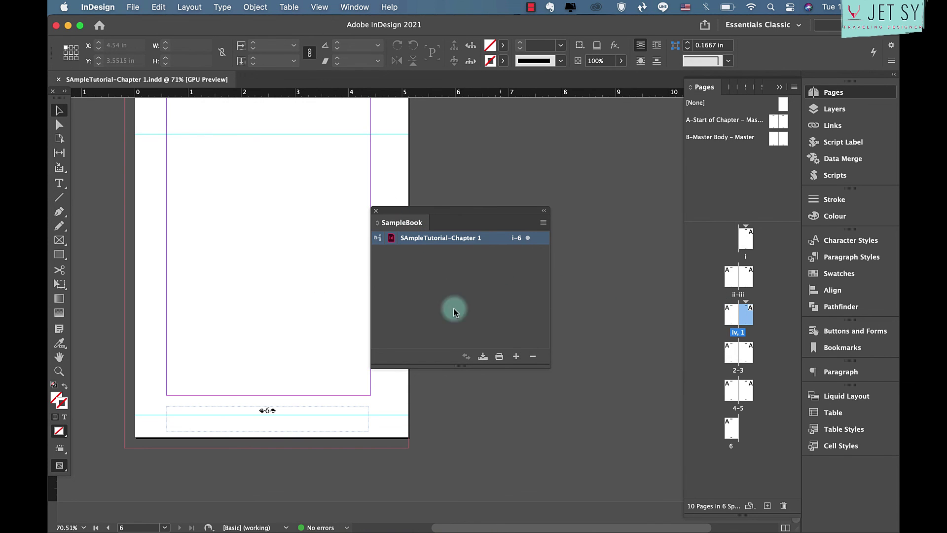